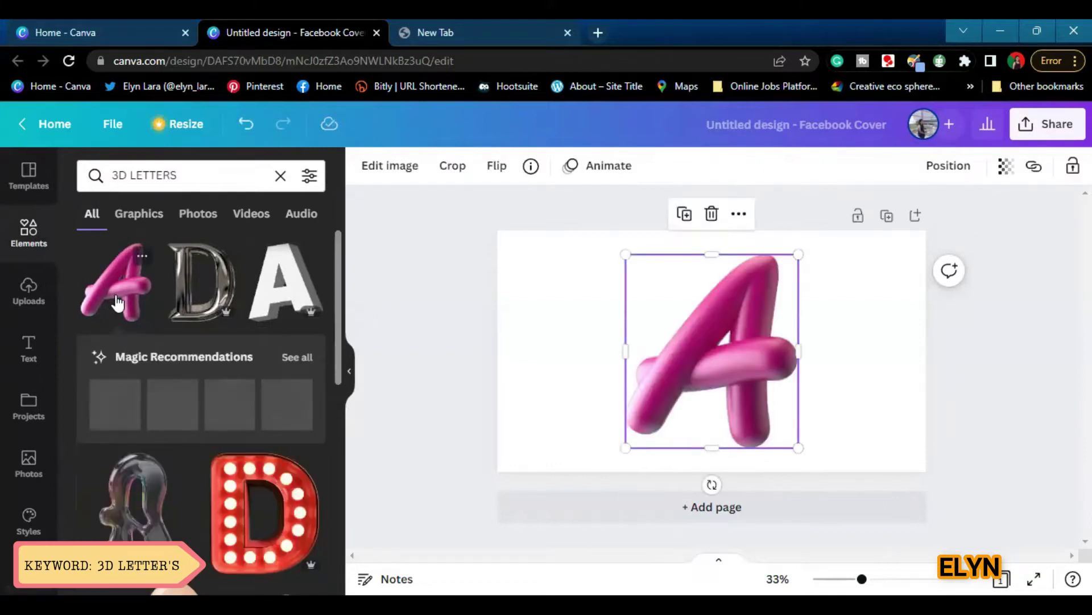
Step: Search the elements for "3D LETTER B" and add the chrome metallic B to the page
left_click(203, 184)
key("BackSpace")
type("B")
key("Return")
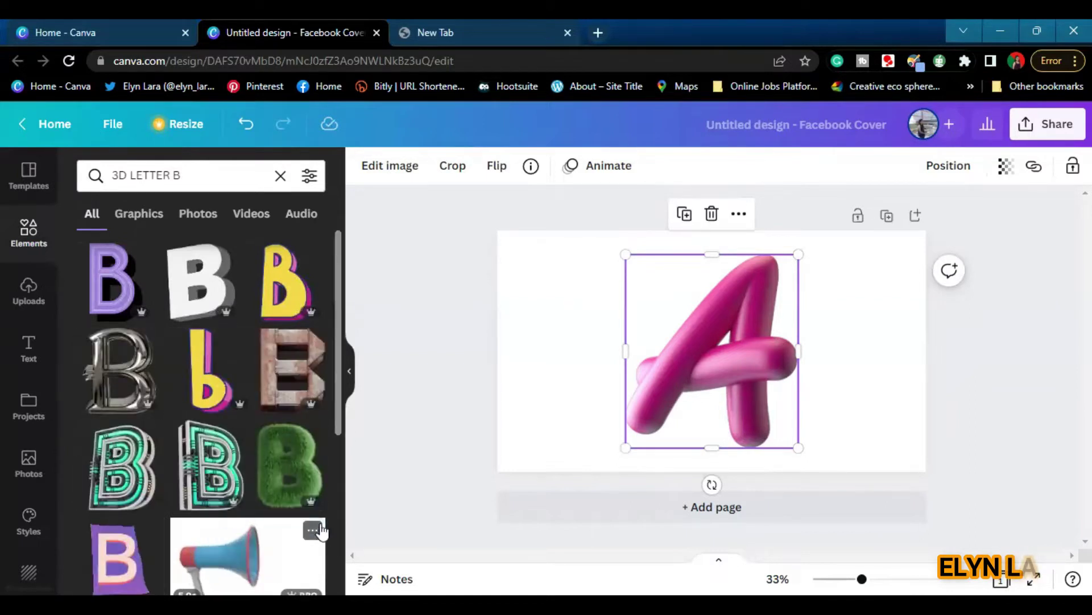
left_click(105, 387)
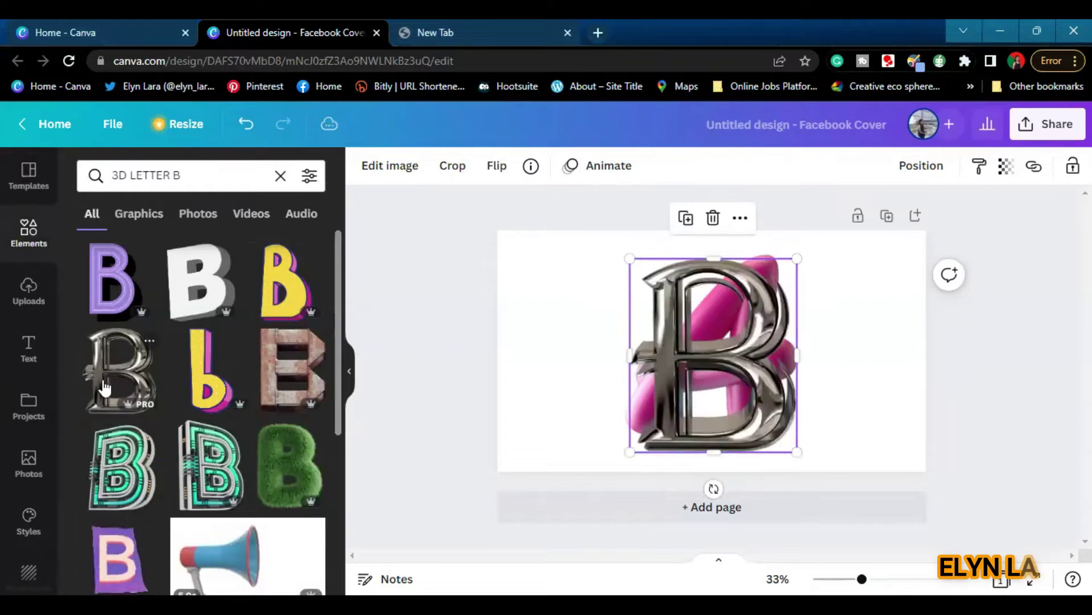
Step: Search the elements for "3D LETTER C" and add the glossy iridescent tube-style C to the page
left_click(213, 175)
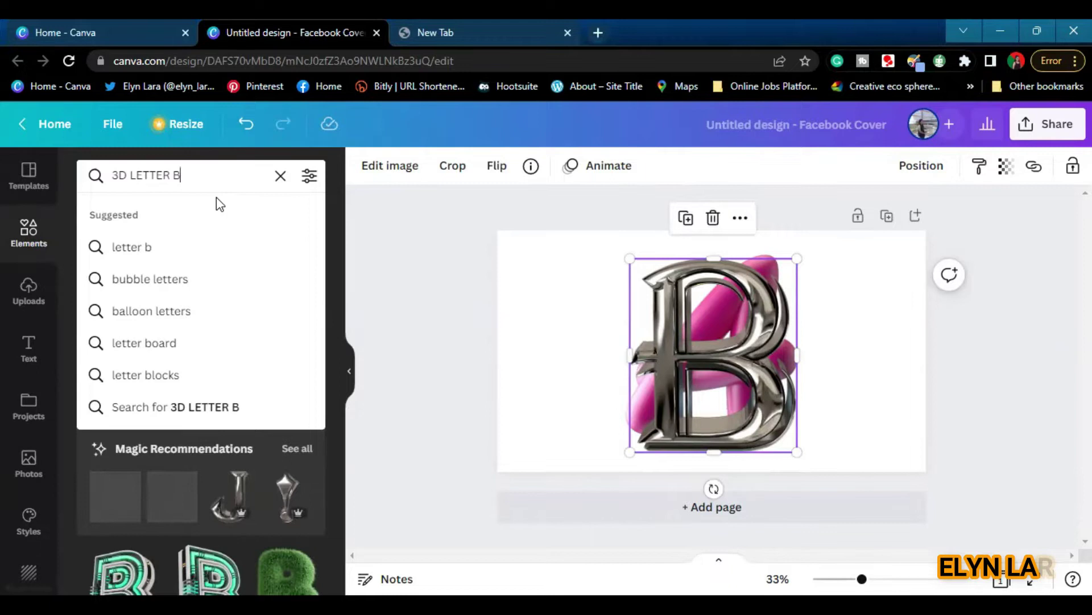
key("BackSpace")
type("C")
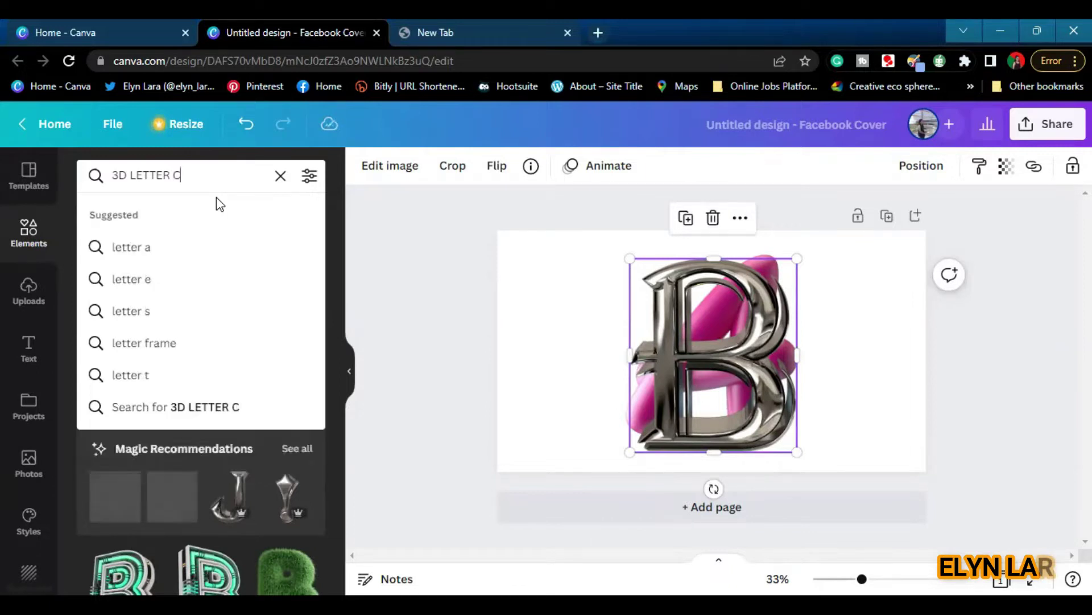
key("Return")
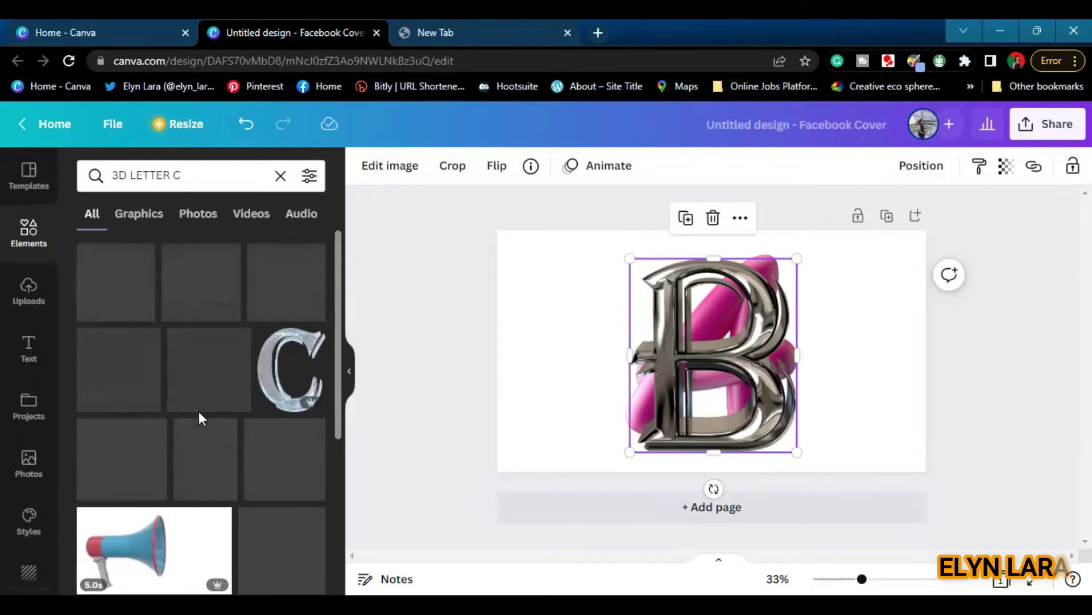
scroll(203, 455, "down", 5)
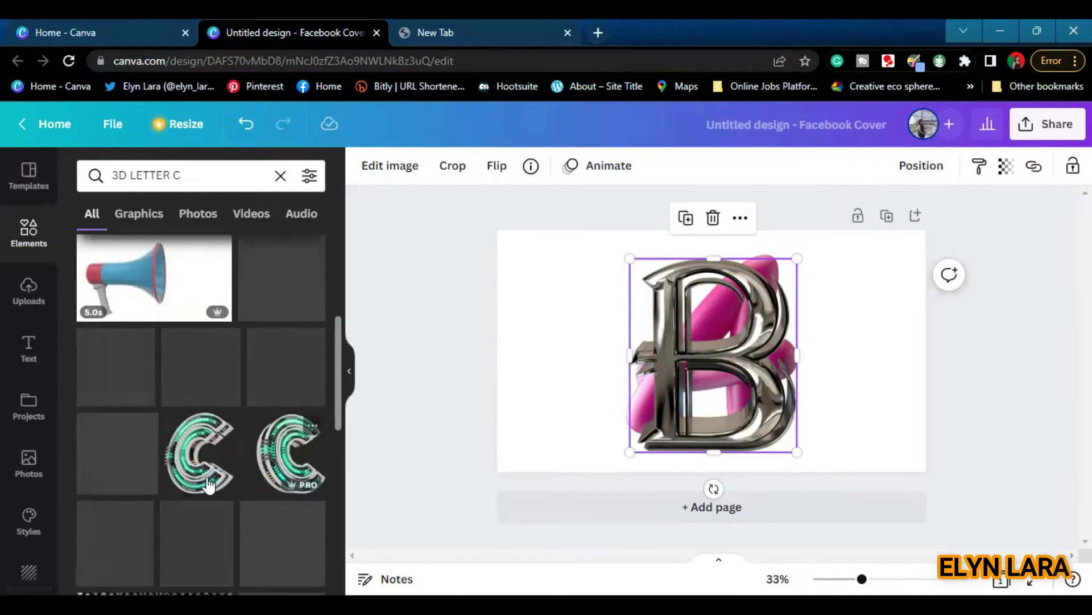
scroll(205, 489, "down", 4)
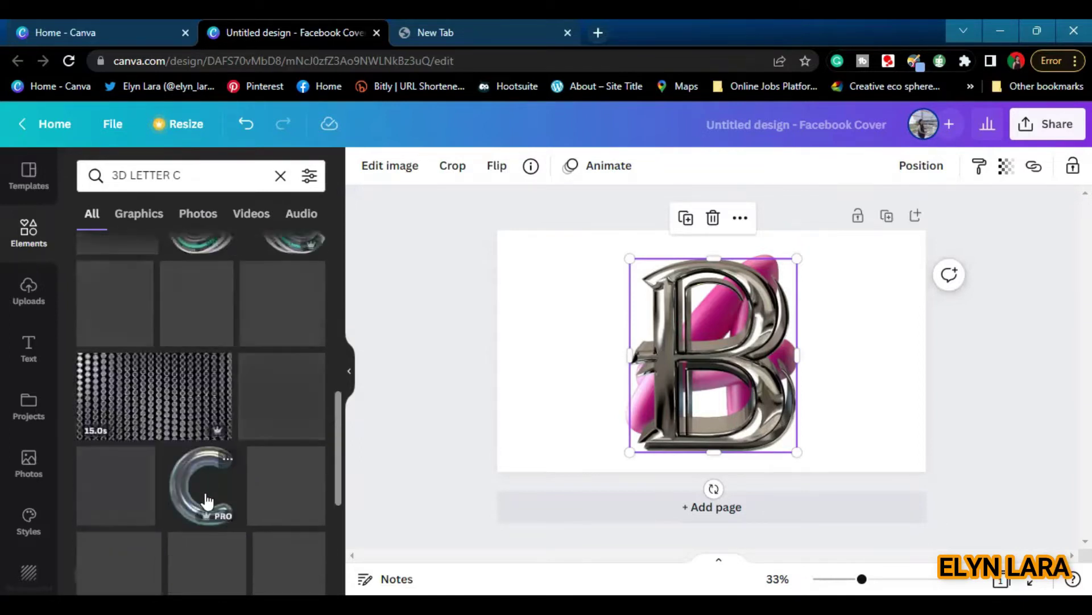
left_click(200, 498)
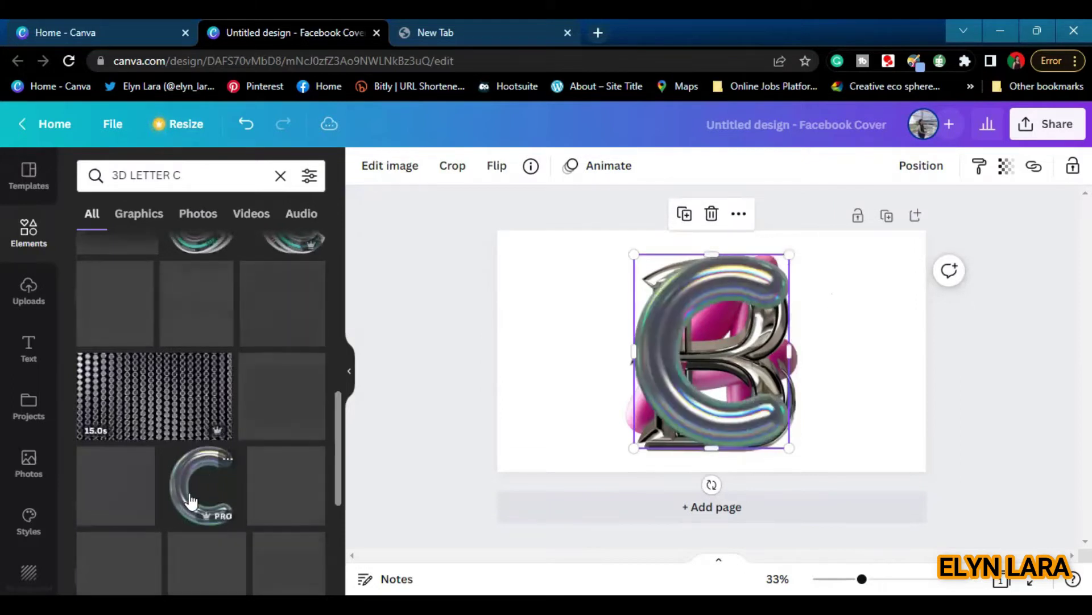
Step: Group the overlapping A, B and C letters, shrink the group to about half size and move it to the page's left side
scroll(182, 444, "up", 3)
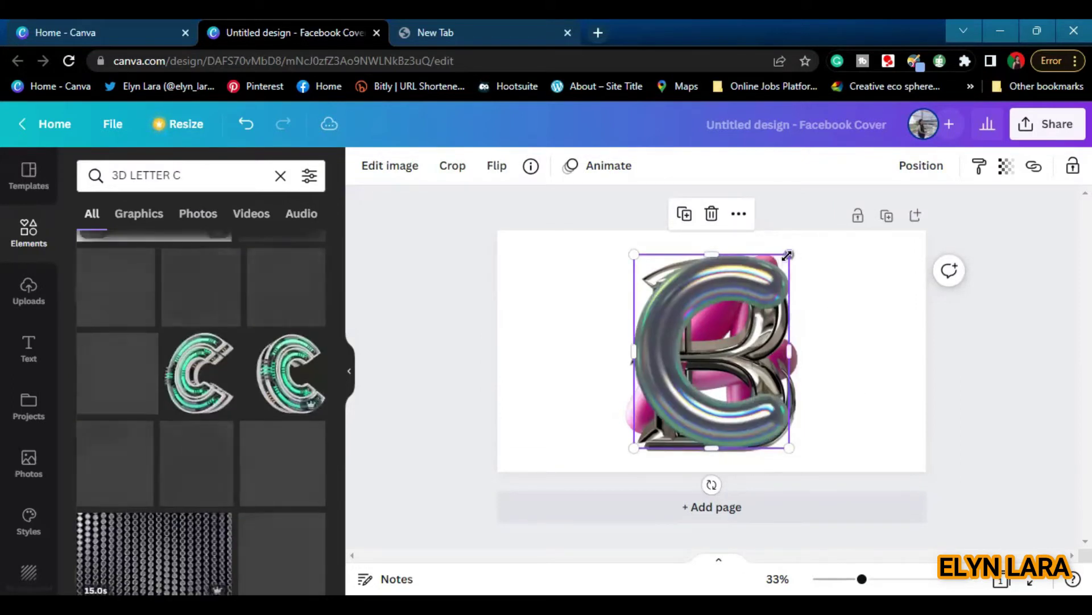
left_click(548, 362)
left_click_drag(841, 283, 618, 444)
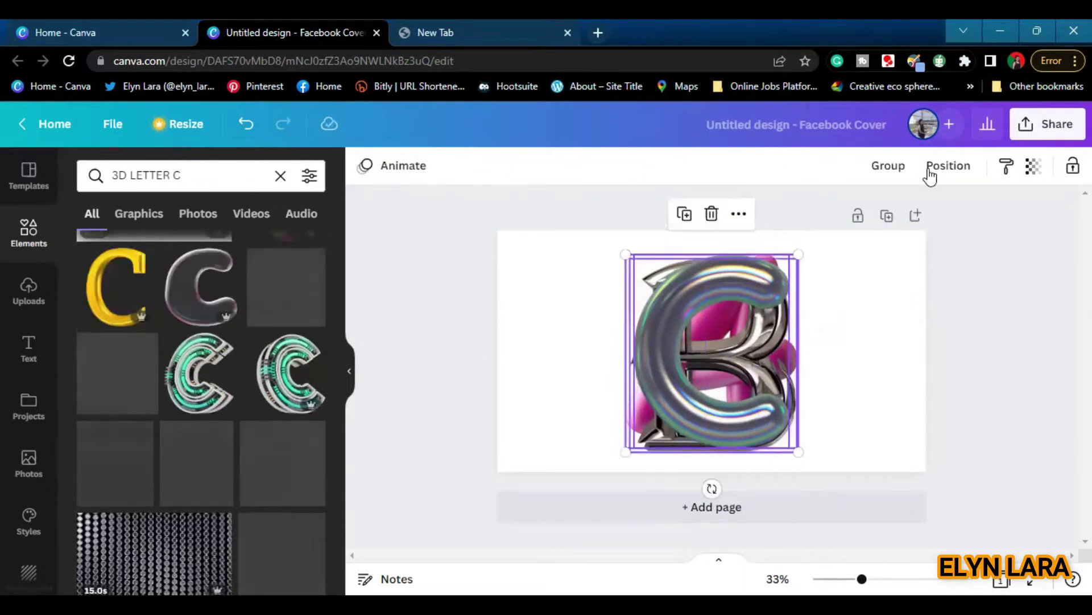
scroll(211, 457, "up", 10)
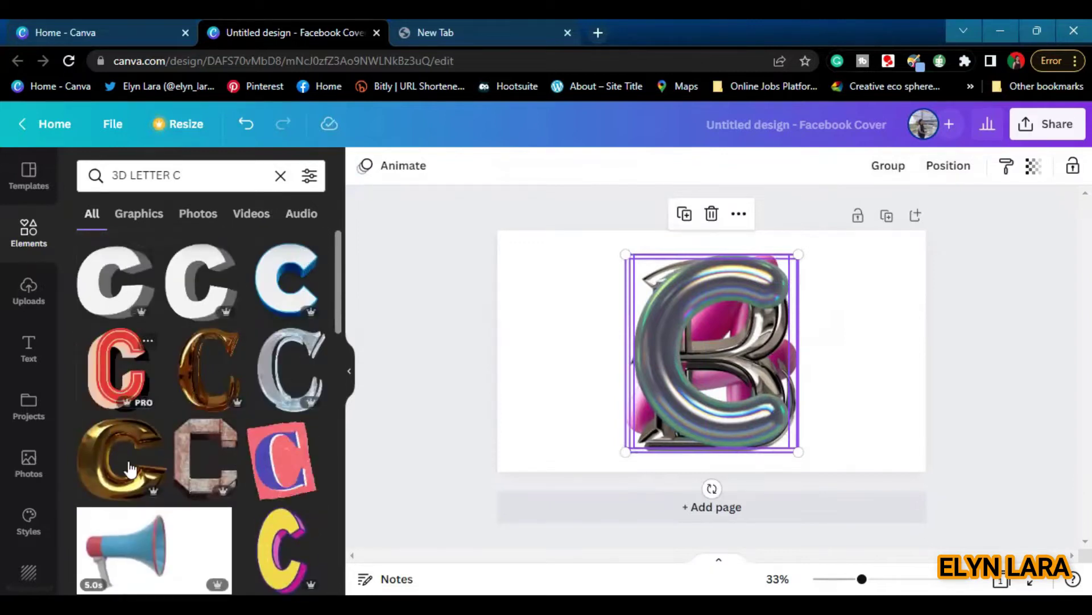
scroll(114, 444, "down", 4)
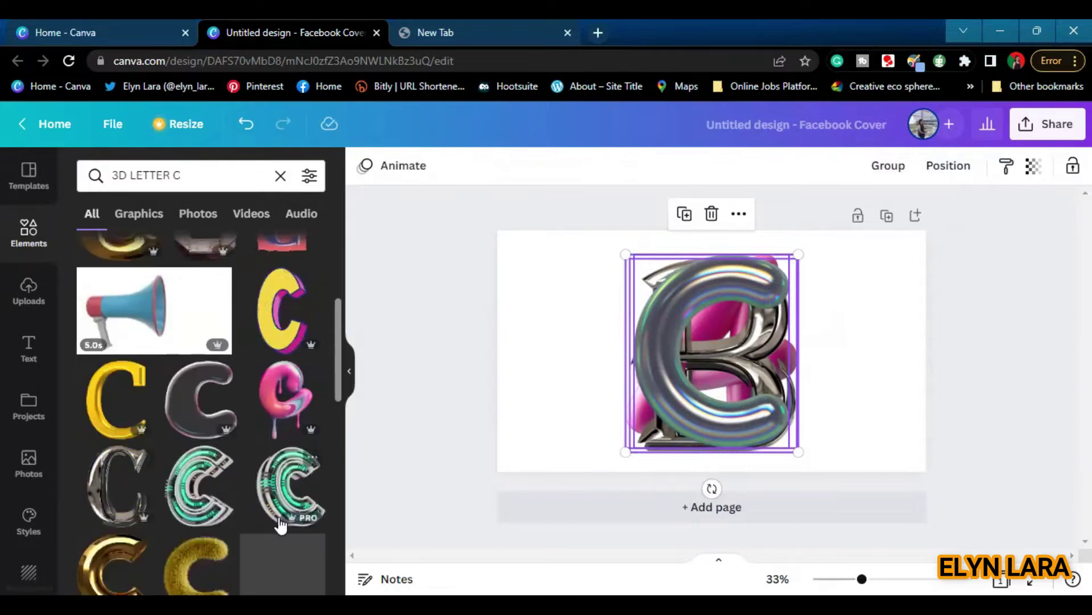
scroll(214, 558, "down", 1)
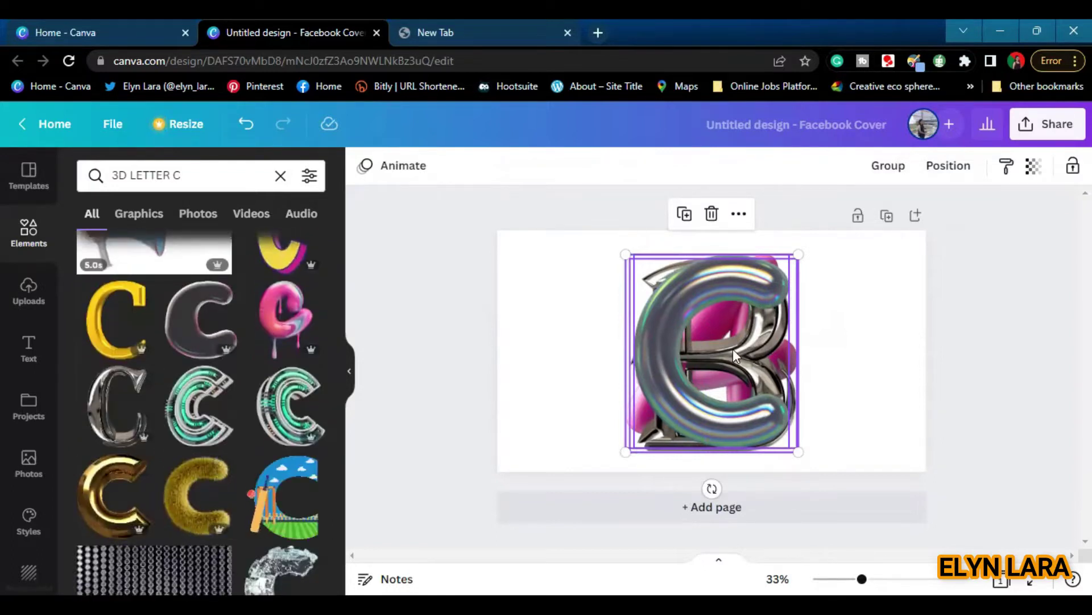
left_click(889, 167)
left_click_drag(800, 252, 714, 350)
left_click_drag(651, 396, 566, 347)
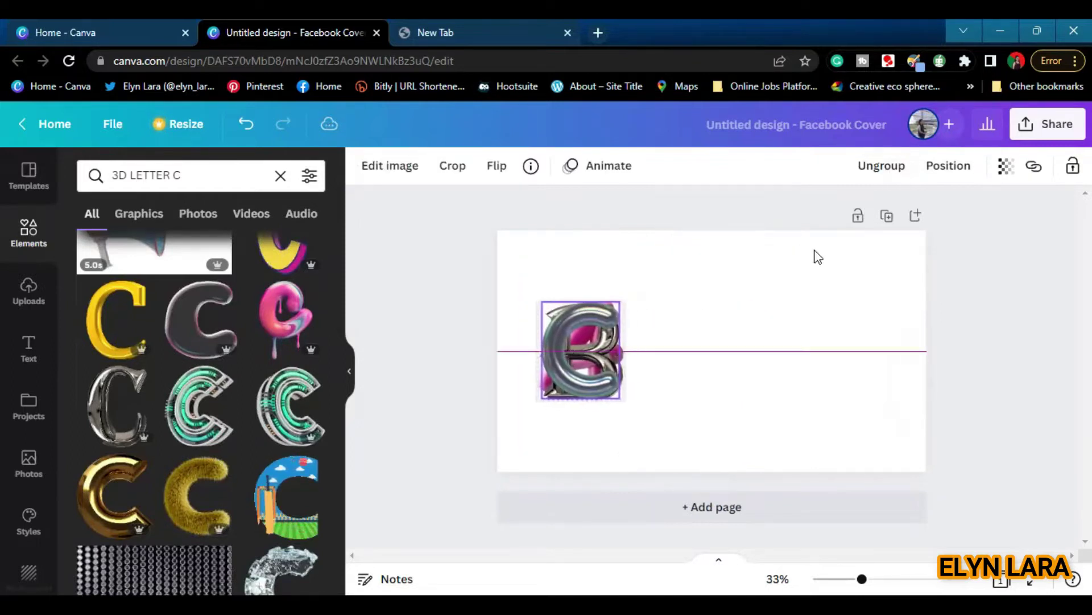
Step: Ungroup the letters and spread them out side by side in a row reading A, B, C
left_click(881, 166)
left_click_drag(678, 359, 652, 353)
left_click(679, 353)
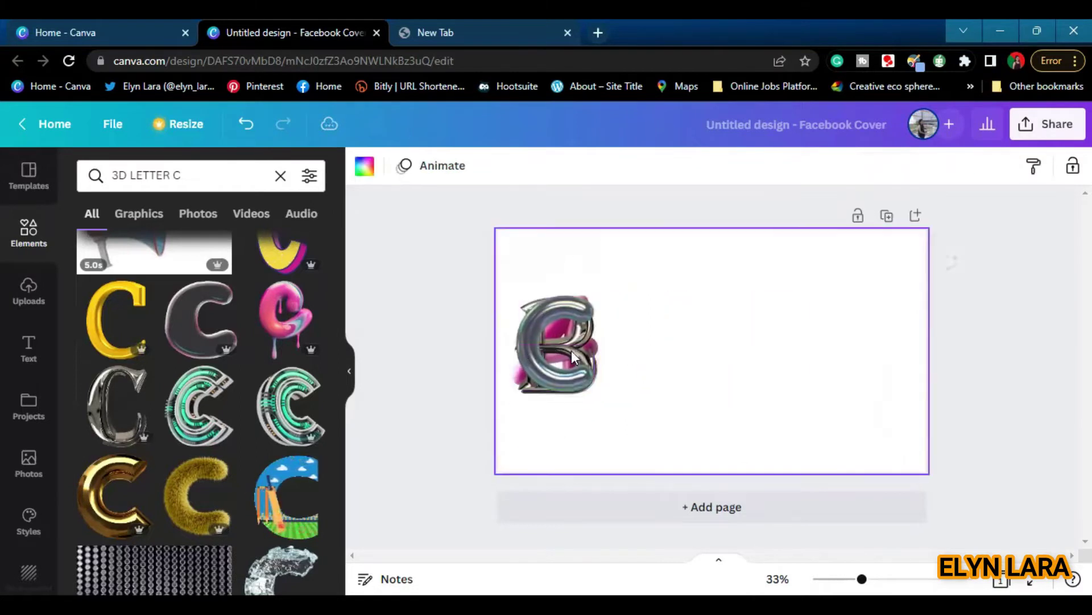
left_click(562, 349)
left_click_drag(562, 350, 773, 344)
left_click_drag(588, 362, 679, 355)
left_click_drag(761, 358, 744, 357)
left_click(868, 408)
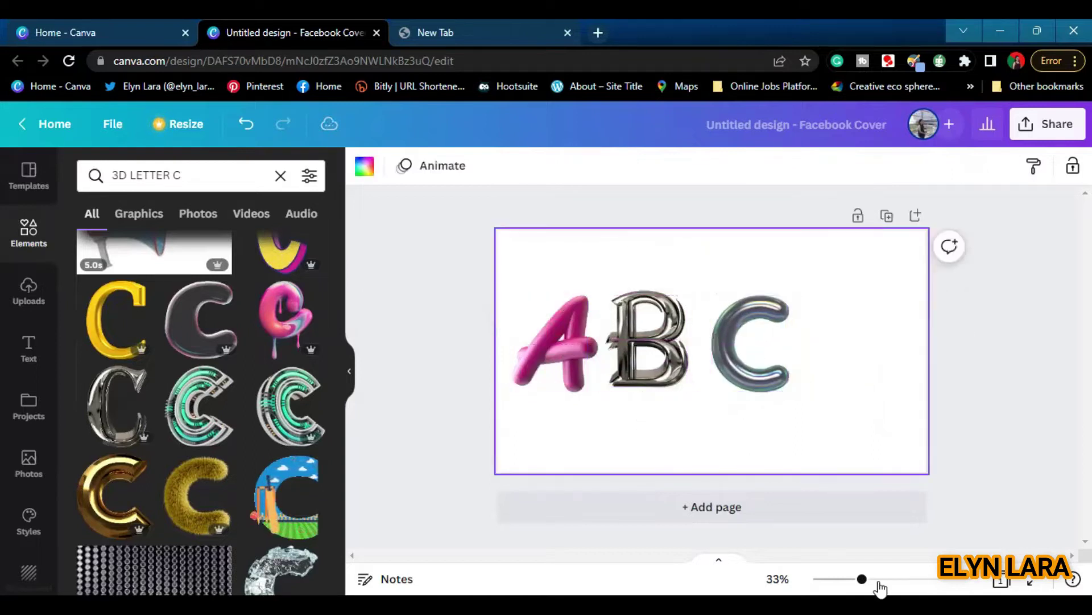
Step: Inspect the three 3D letters up close, then delete the C, B and A from the page
left_click(901, 579)
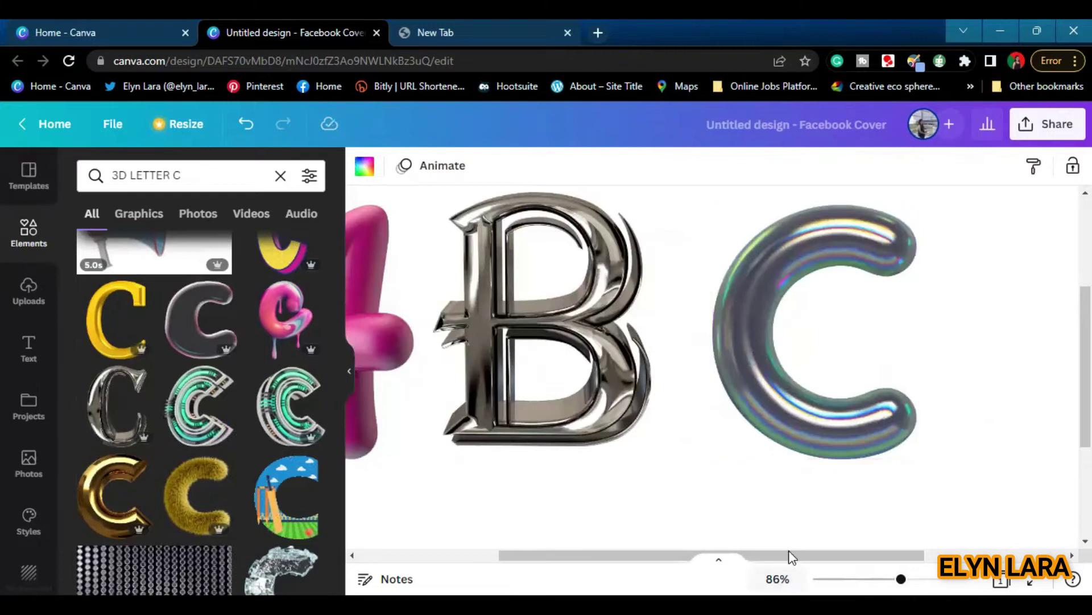
left_click_drag(817, 553, 674, 562)
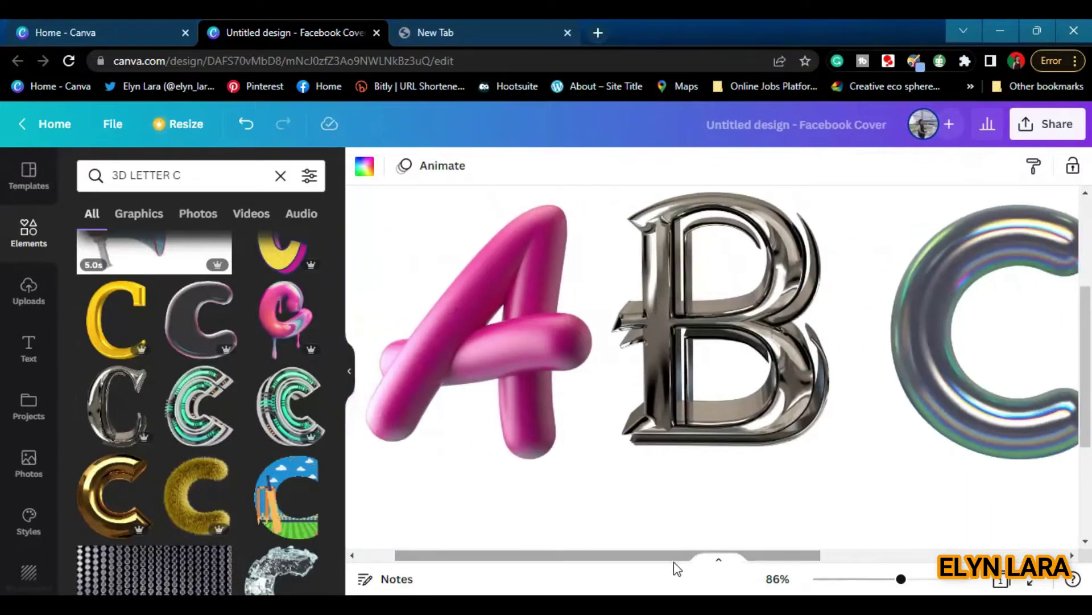
left_click(878, 579)
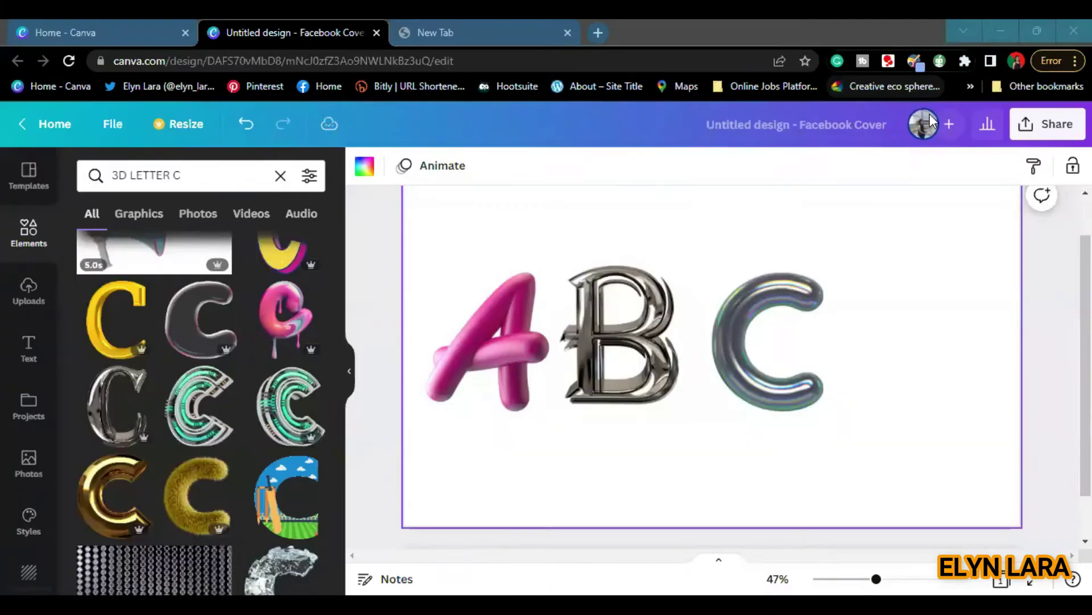
left_click(777, 343)
left_click(636, 389)
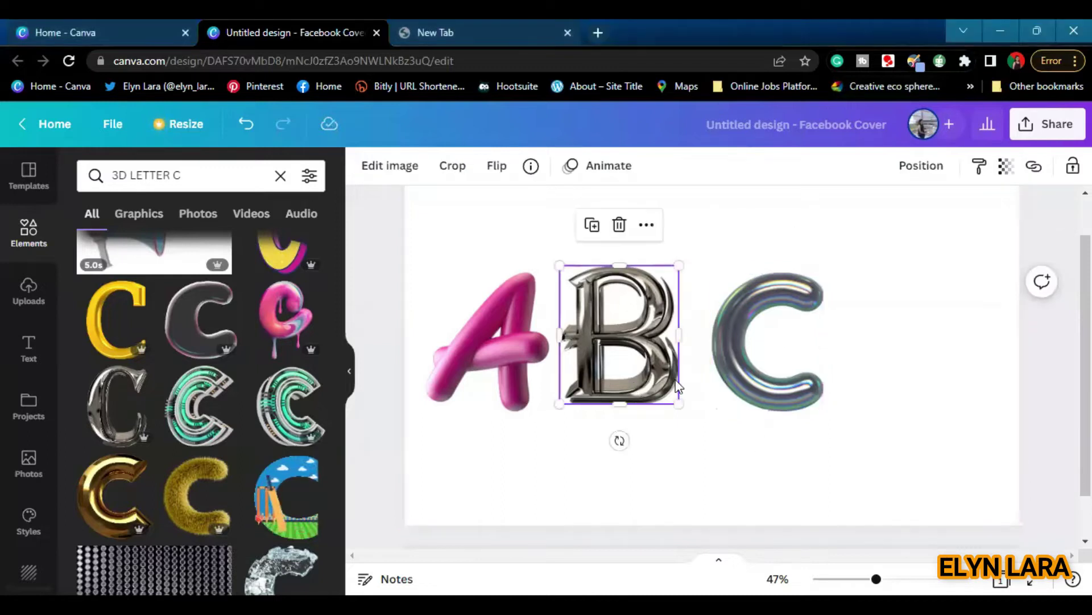
left_click(767, 365)
key("Delete")
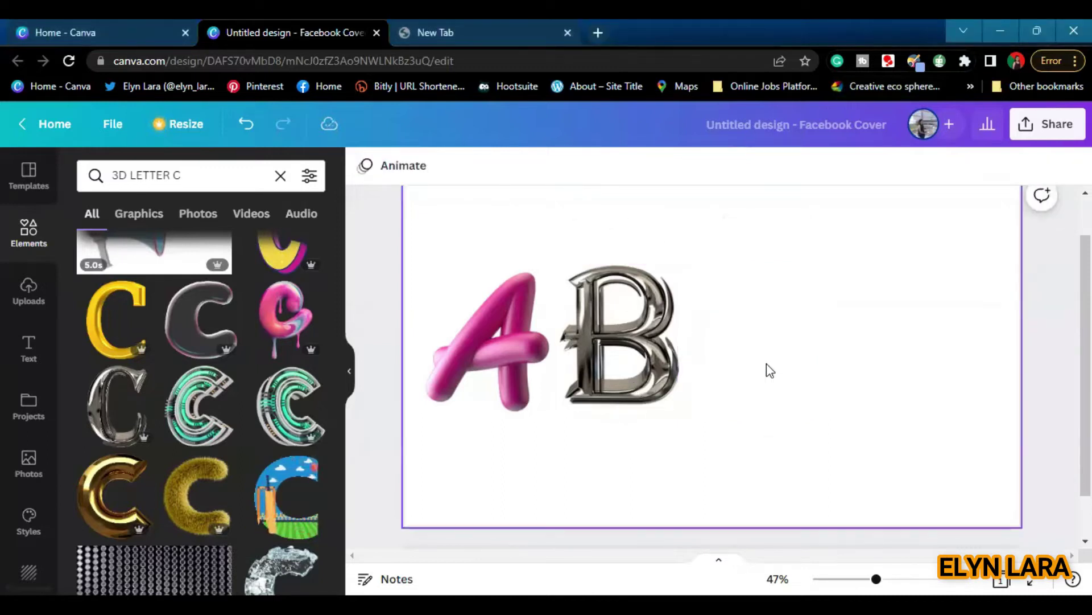
left_click(656, 381)
key("Delete")
left_click(538, 376)
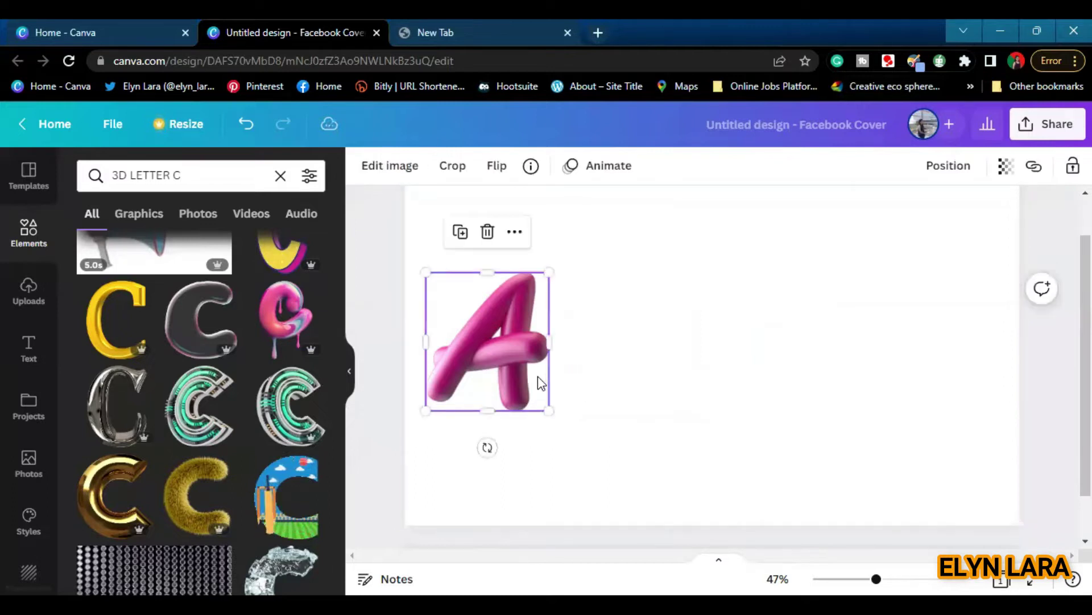
key("Delete")
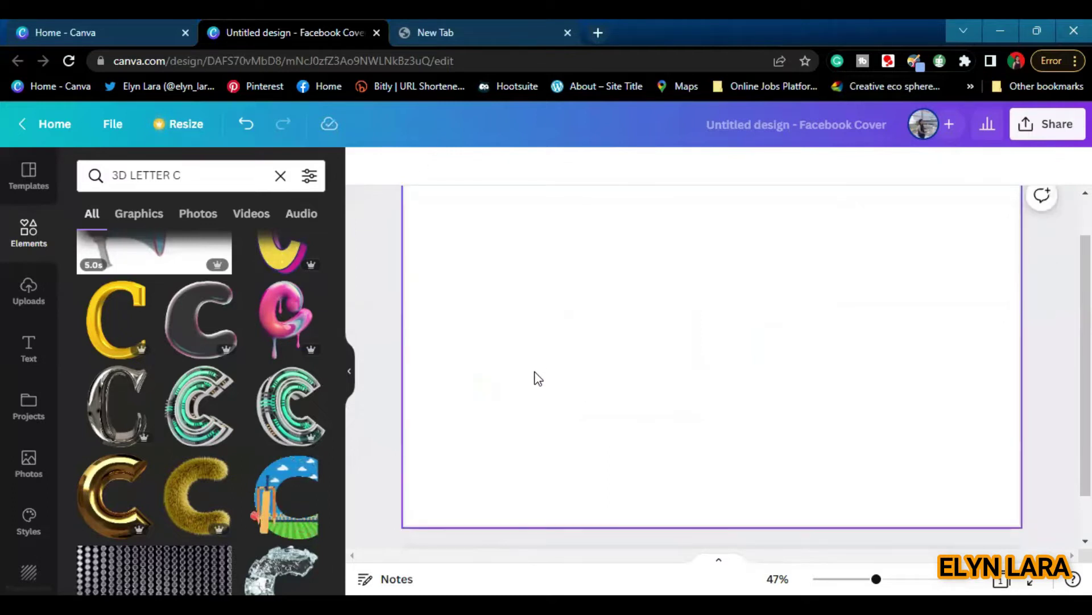
Step: Search the elements for "3D LETTER D"
scroll(118, 424, "up", 2)
scroll(118, 424, "up", 3)
left_click(237, 178)
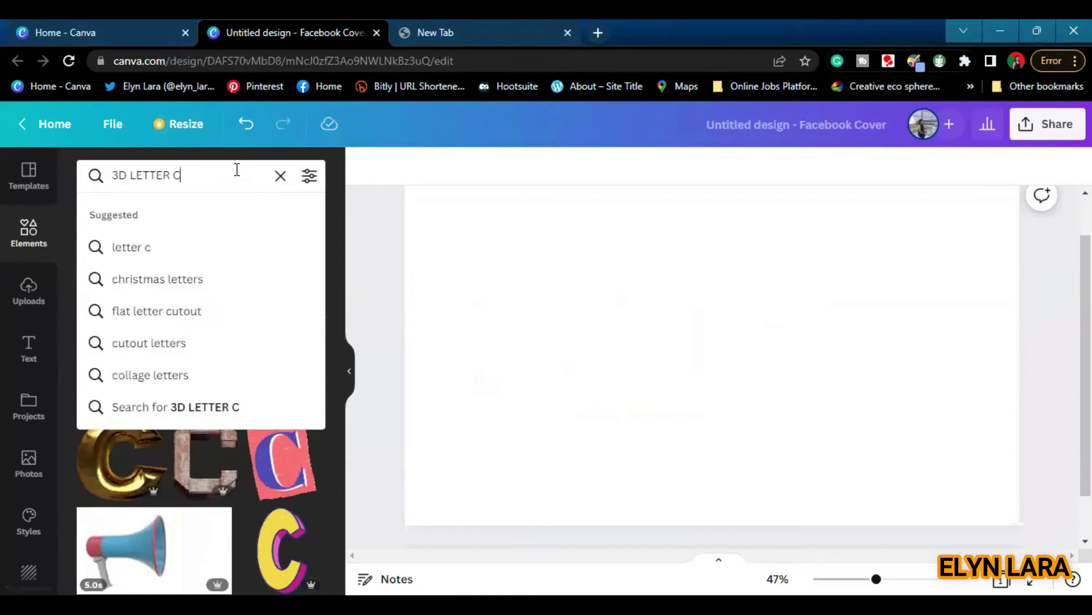
key("BackSpace")
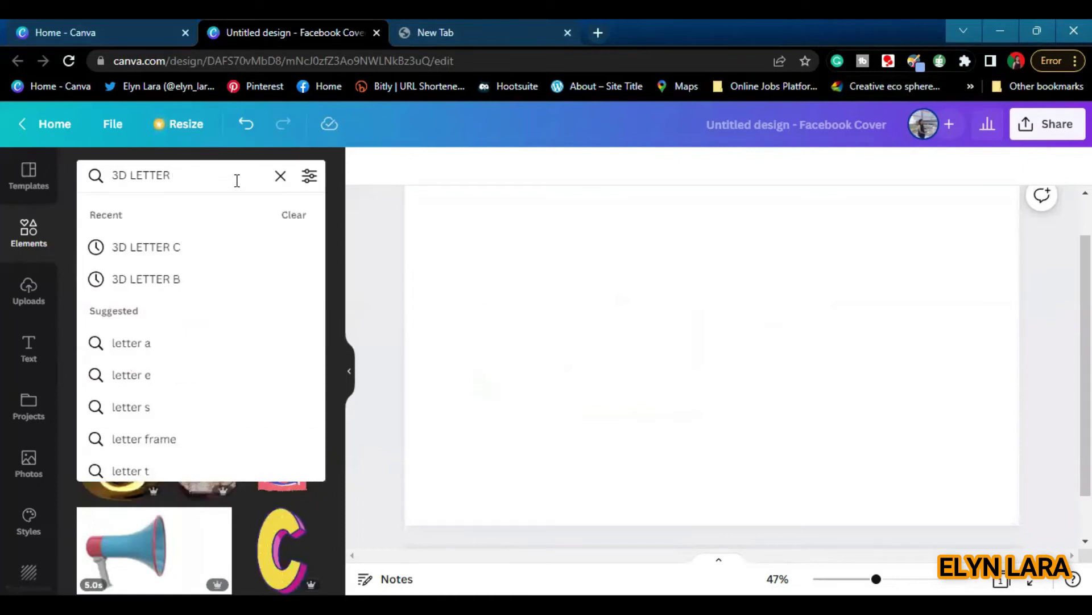
type("D")
key("Return")
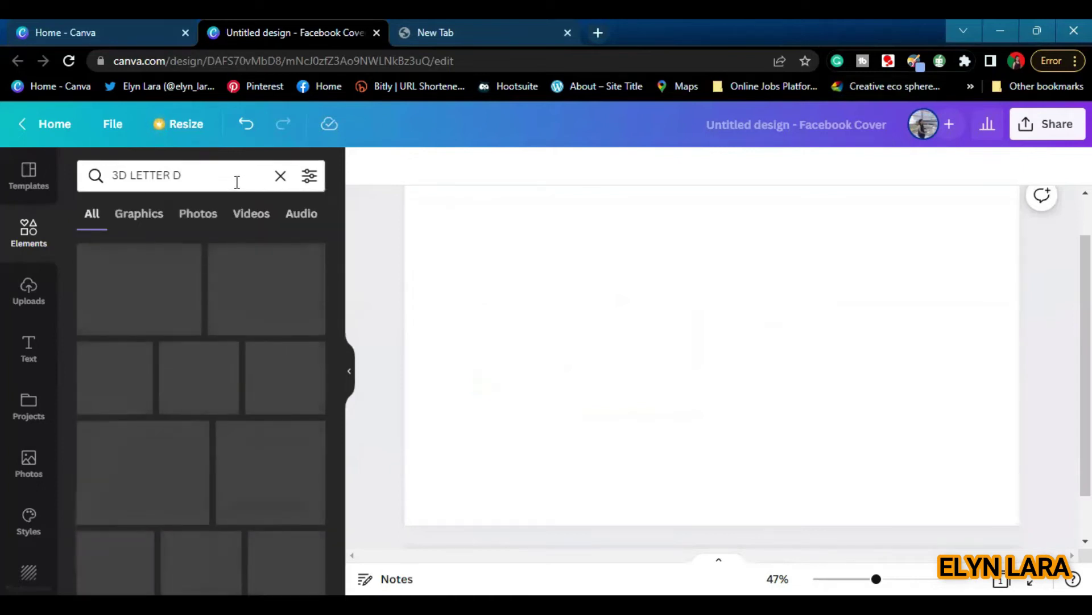
left_click(132, 175)
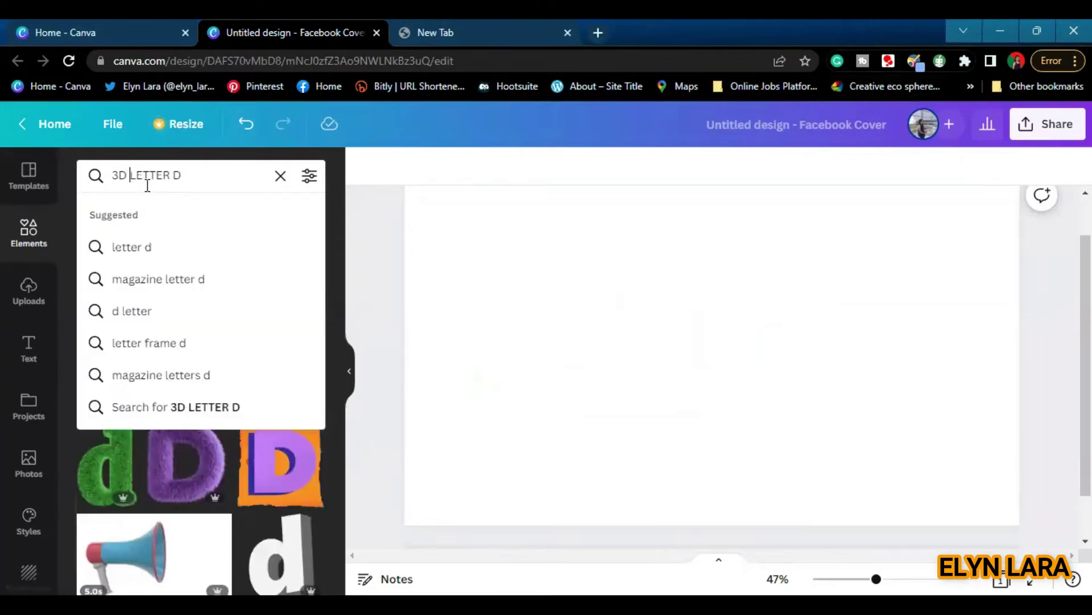
type("ME")
key("BackSpace")
key("BackSpace")
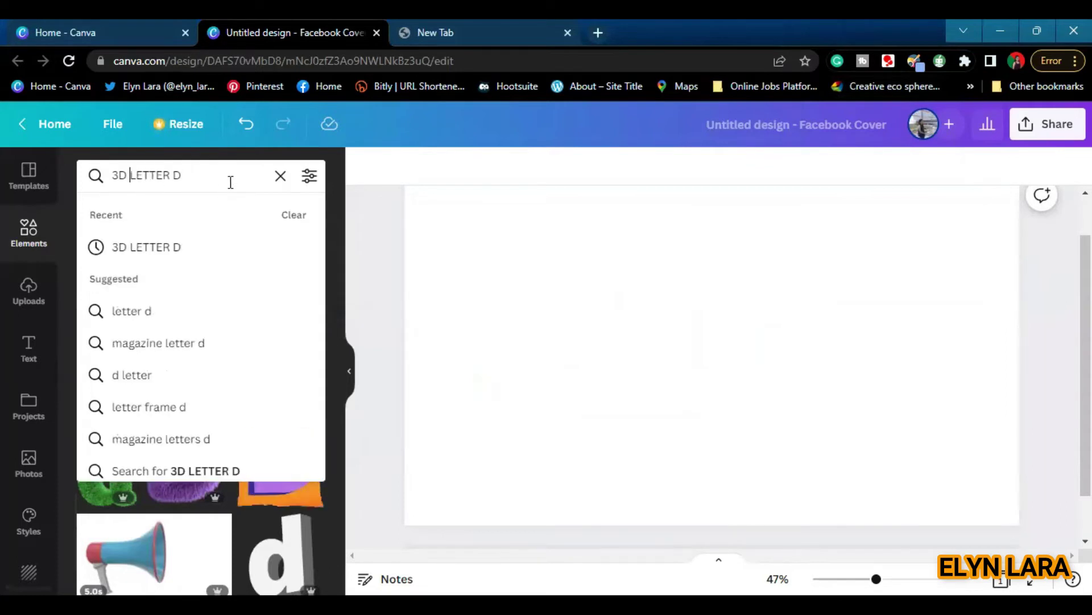
left_click(230, 179)
key("Return")
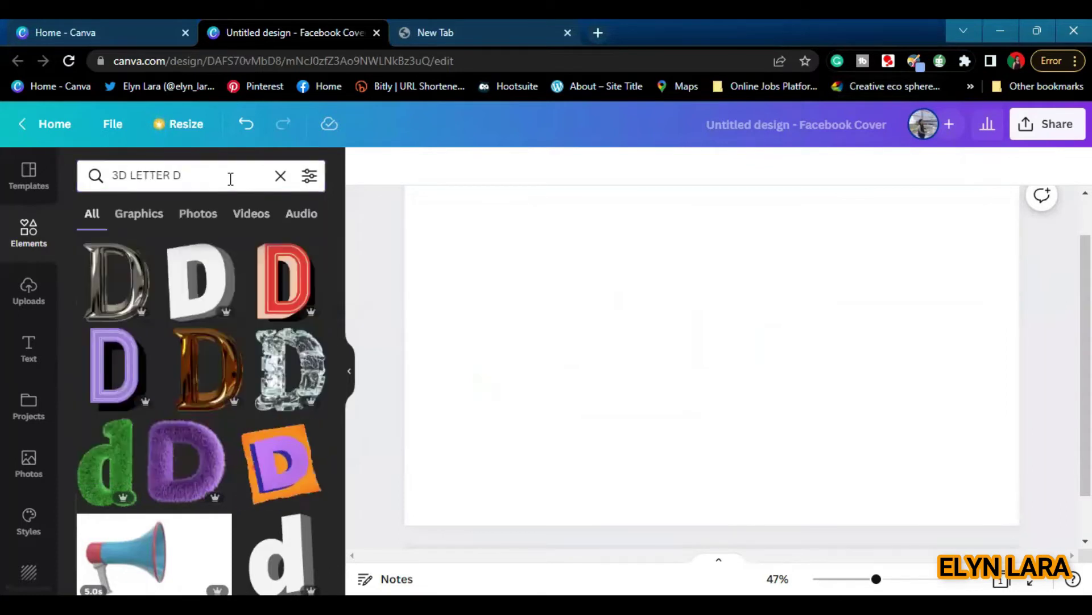
Step: Look through the "3D LETTER D" results to compare the different styles of the letter D
scroll(245, 481, "down", 5)
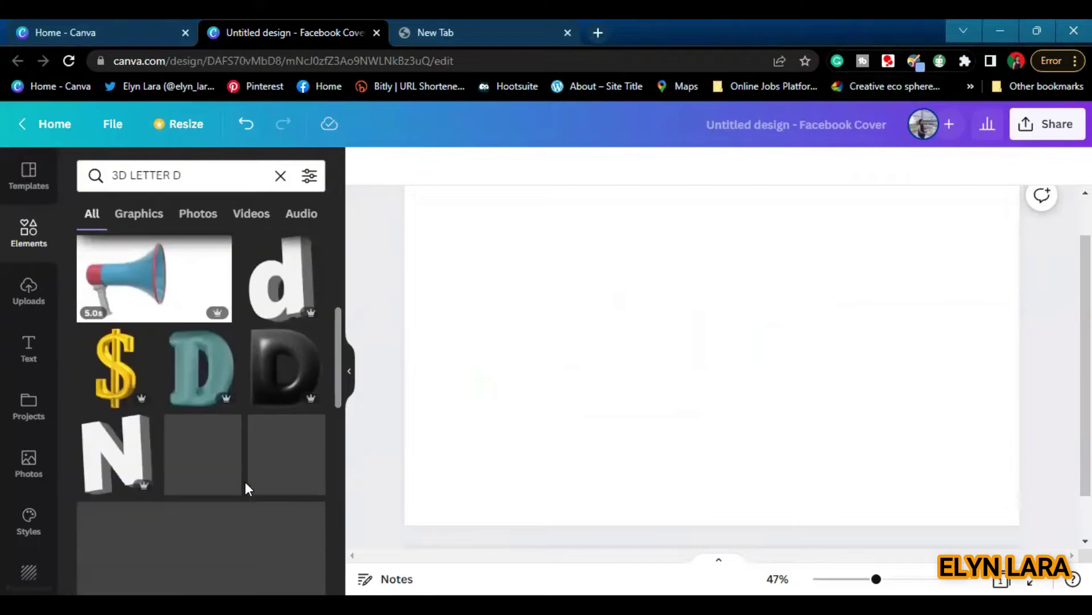
scroll(226, 500, "down", 3)
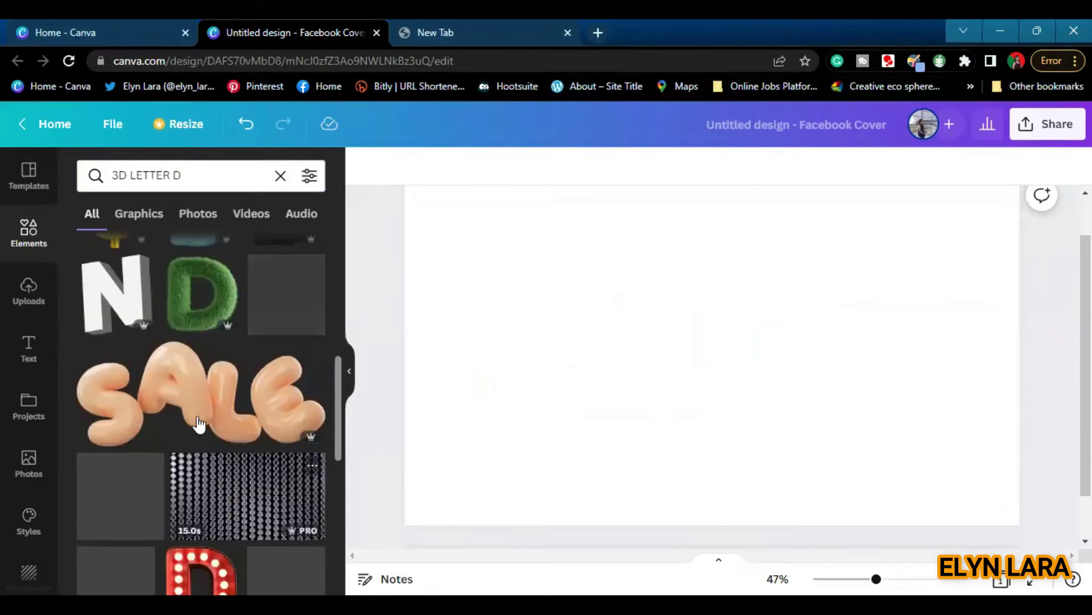
scroll(202, 495, "down", 4)
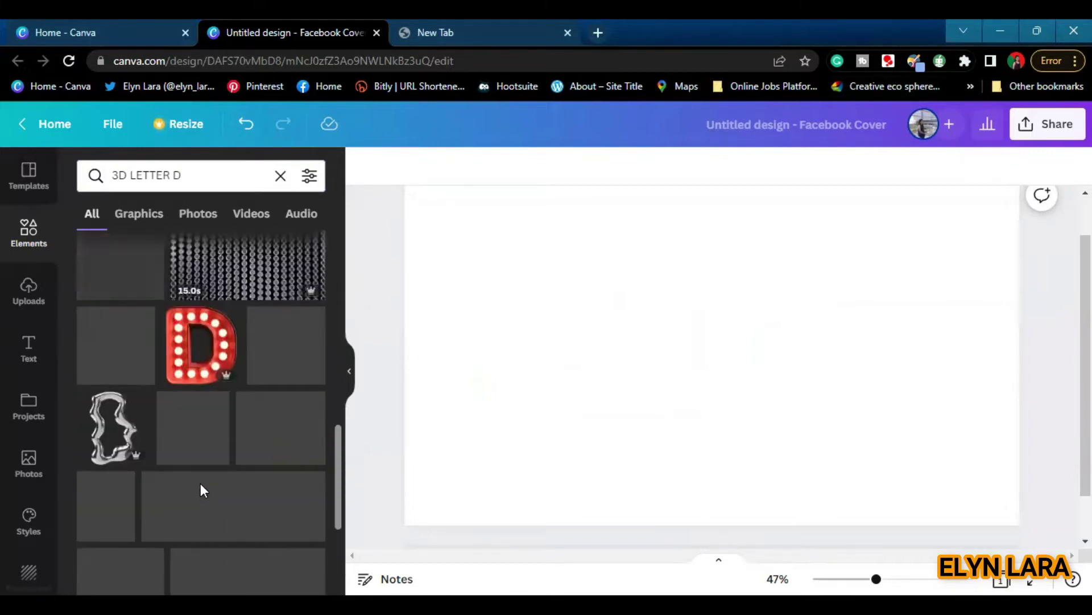
scroll(200, 491, "down", 3)
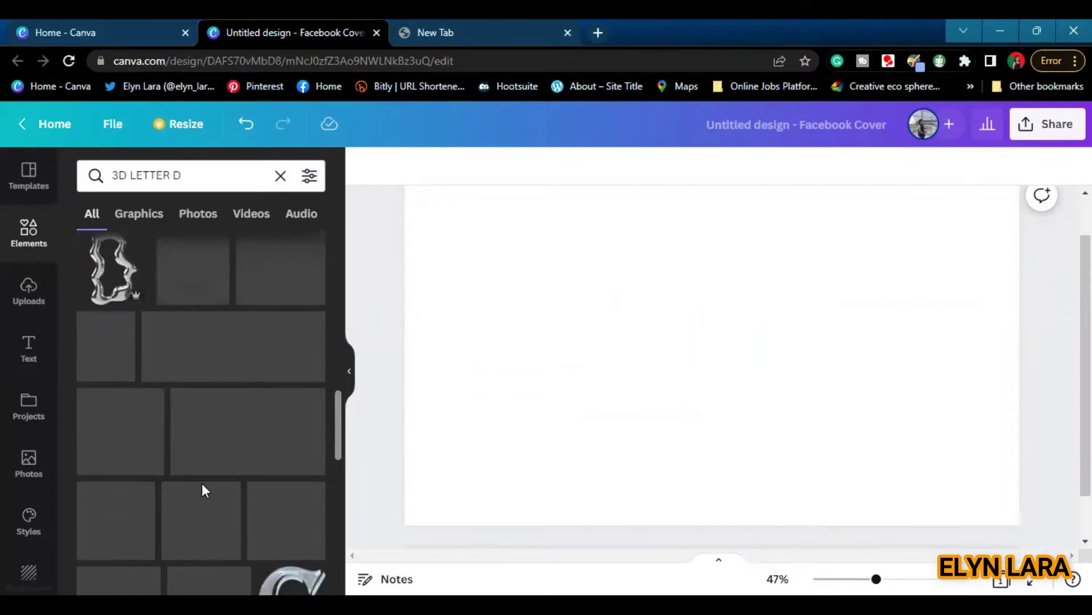
scroll(203, 483, "down", 4)
scroll(203, 483, "up", 20)
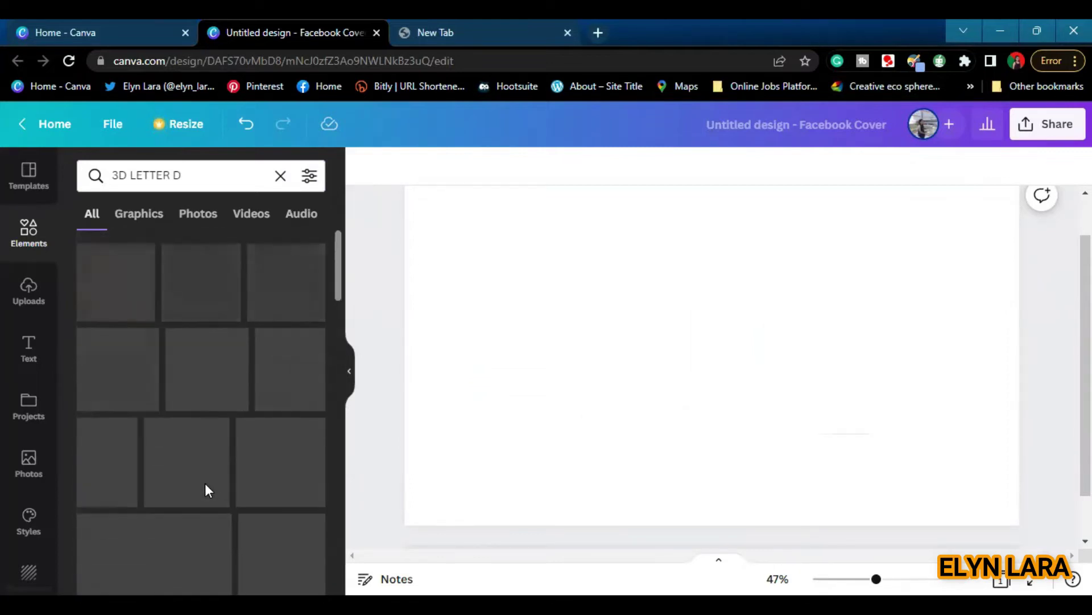
scroll(266, 555, "down", 5)
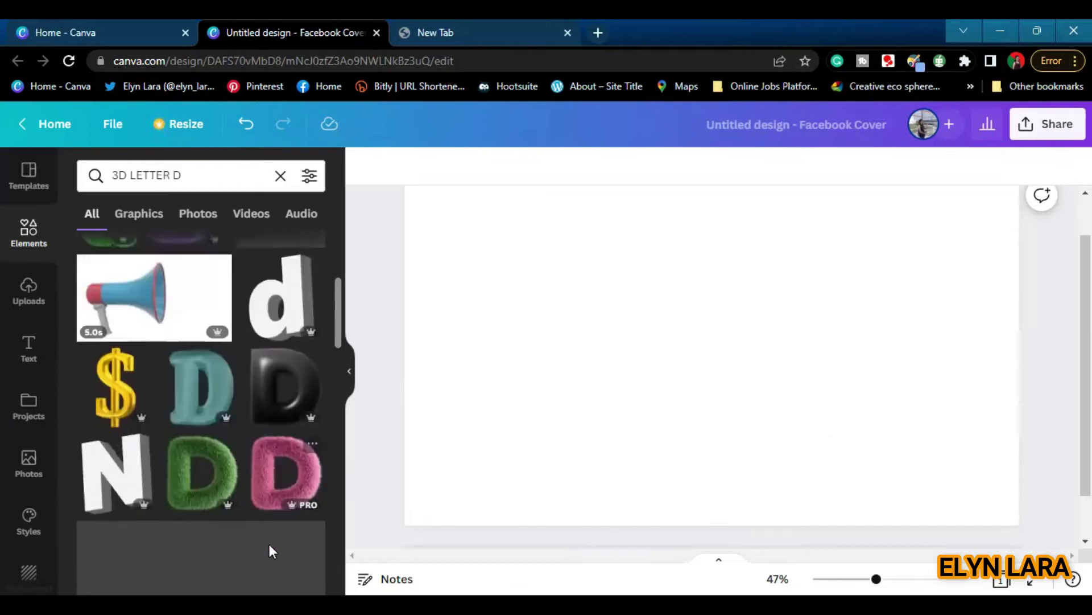
scroll(268, 549, "up", 8)
Step: Refine the elements search to "3D METALLIC LETTER D" and add the chrome D to the page
left_click(128, 174)
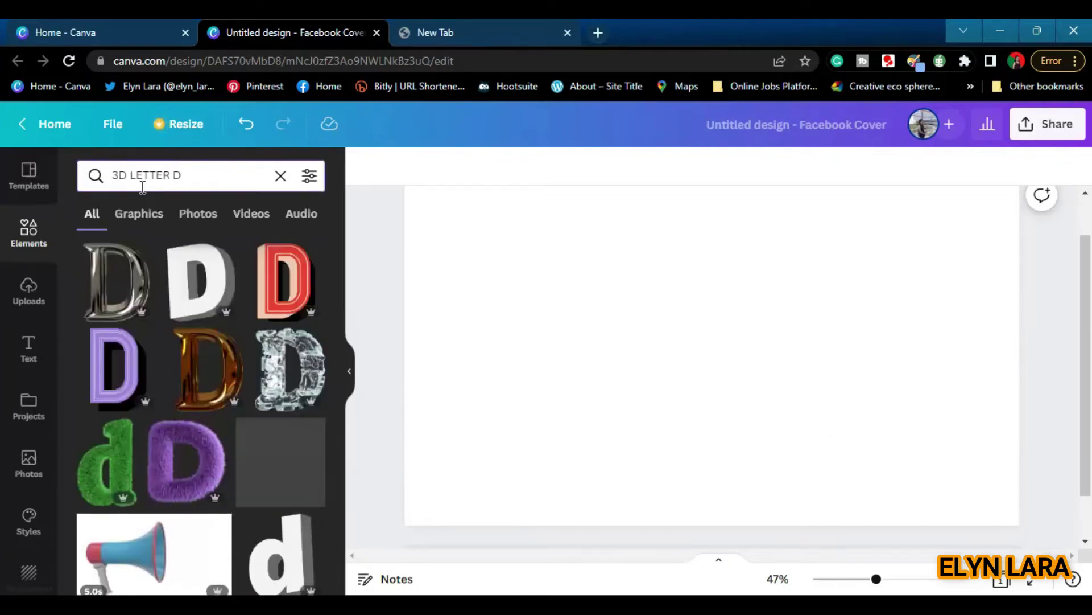
type("METAL")
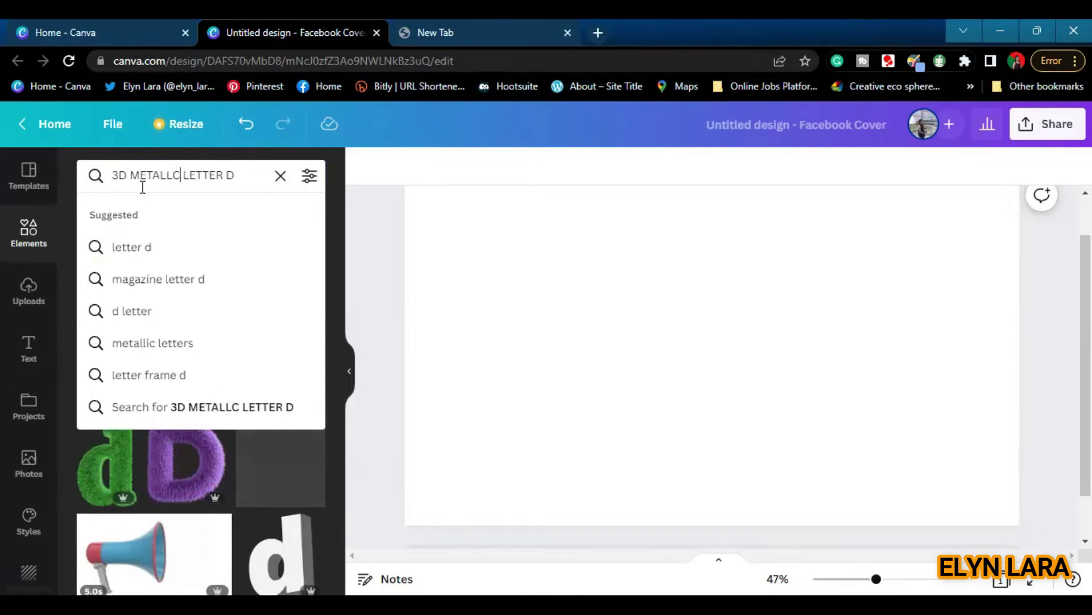
type("LI")
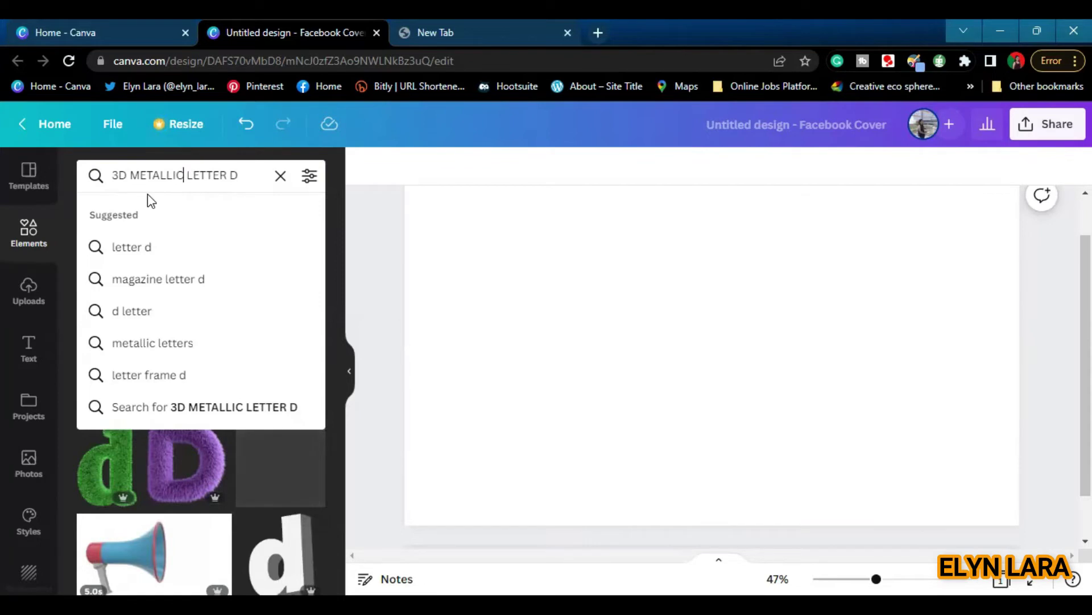
key("Return")
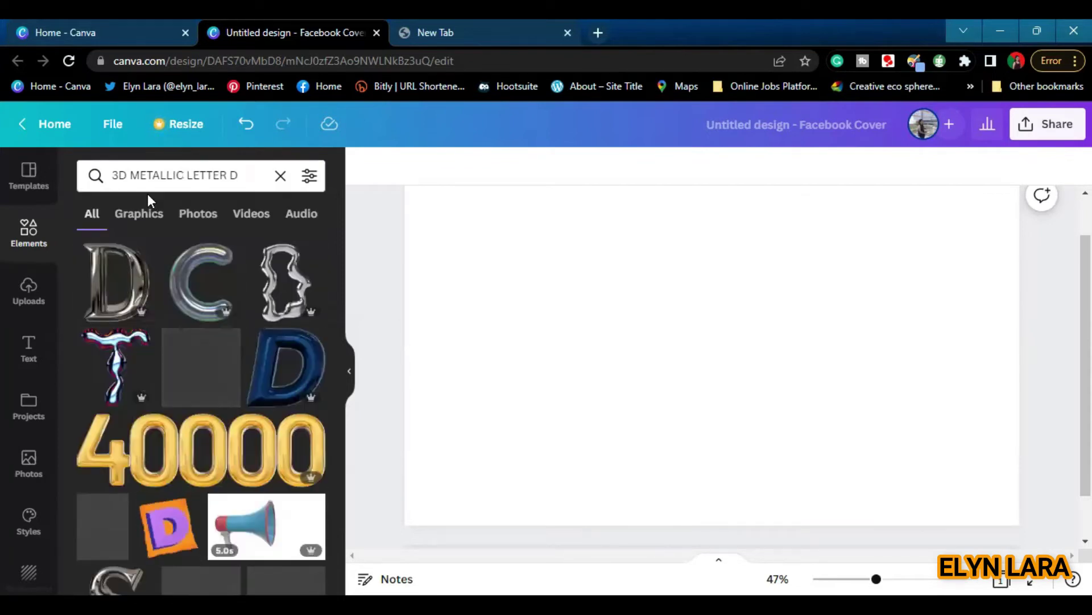
left_click(131, 270)
Step: Search the elements for "3D METALLIC LETTER E" and add the chrome E in the same style as the D
left_click(253, 176)
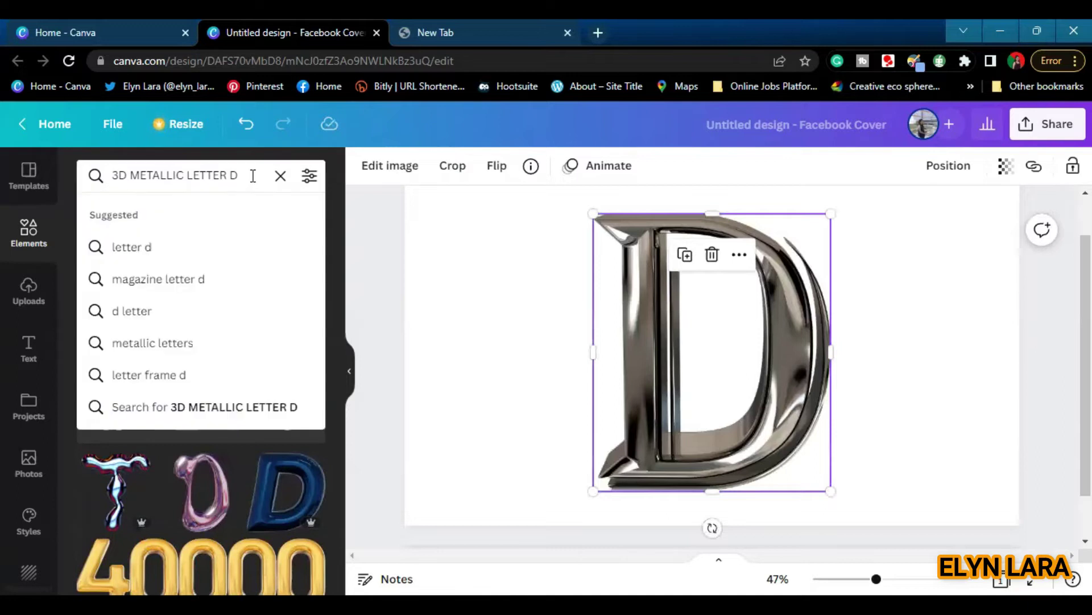
key("BackSpace")
type("E")
key("Return")
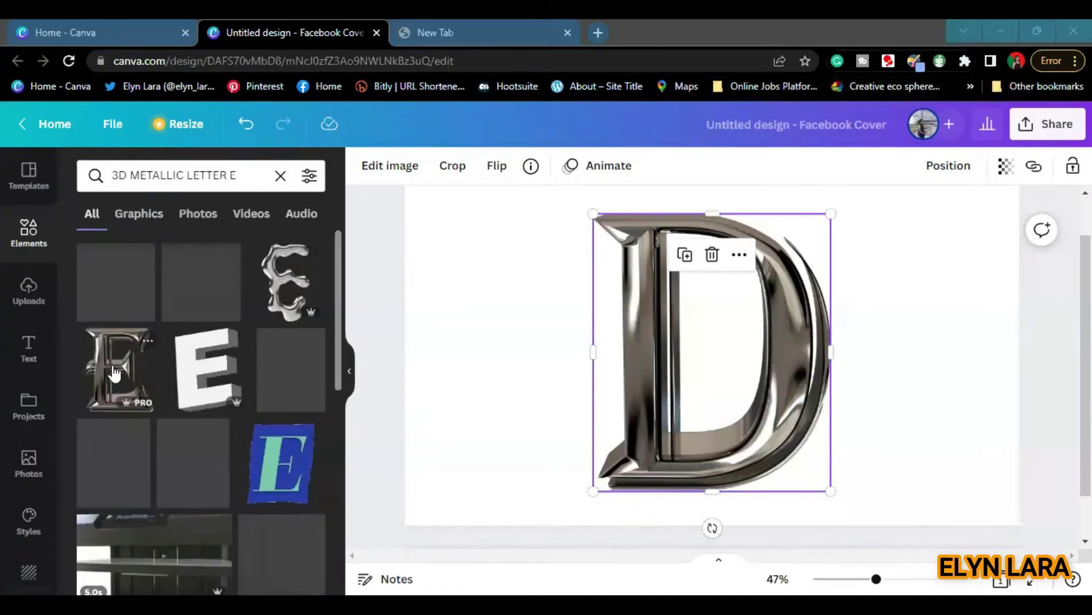
left_click(115, 379)
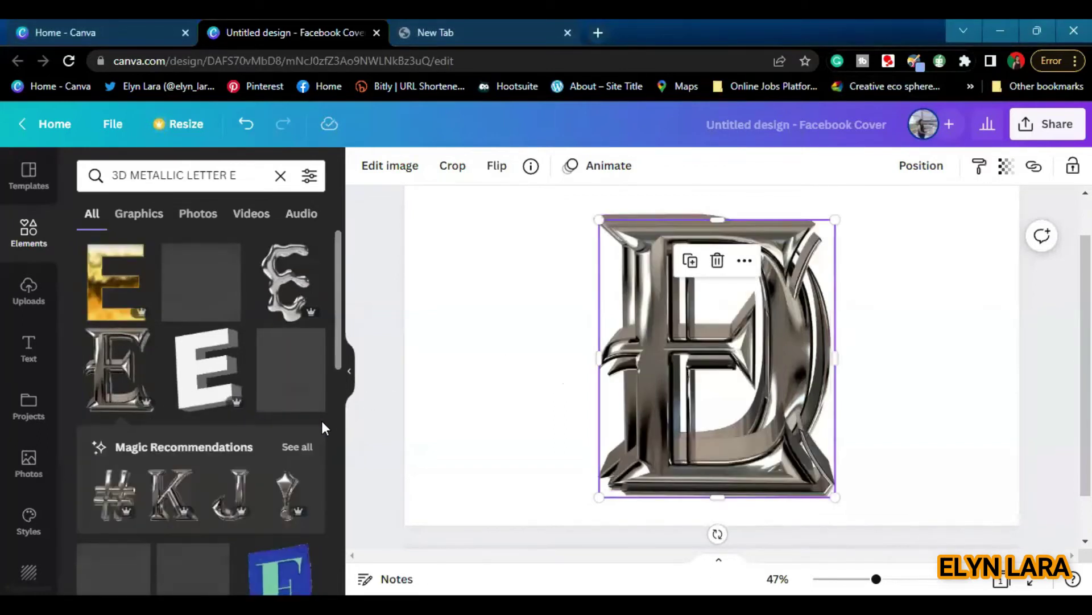
Step: Search the elements for "3D METALLIC LETTER S" and add the matching chrome S to the page
left_click(245, 174)
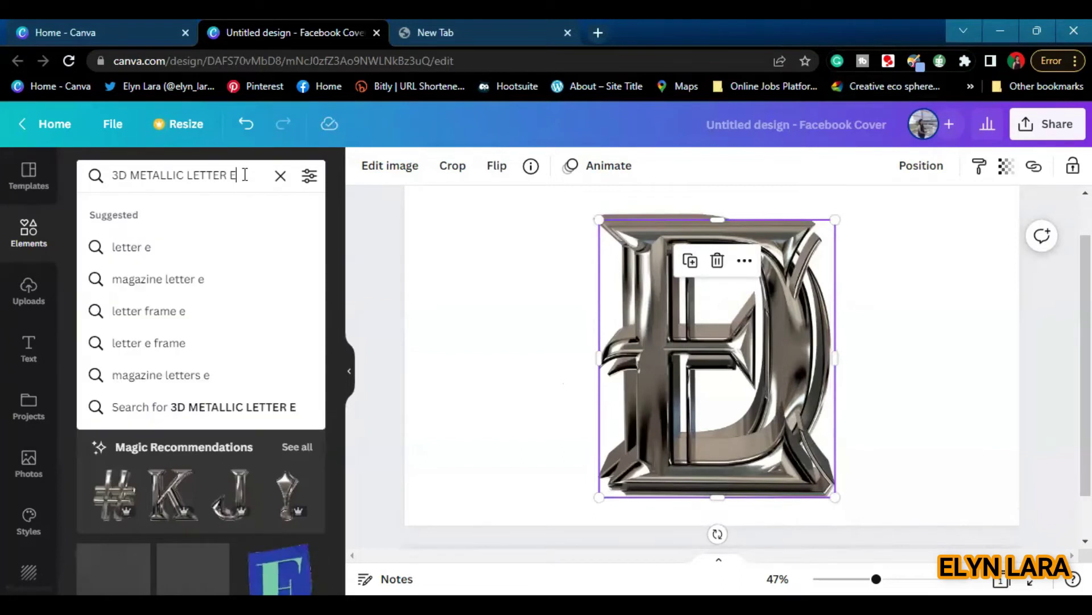
key("BackSpace")
type("S")
key("Return")
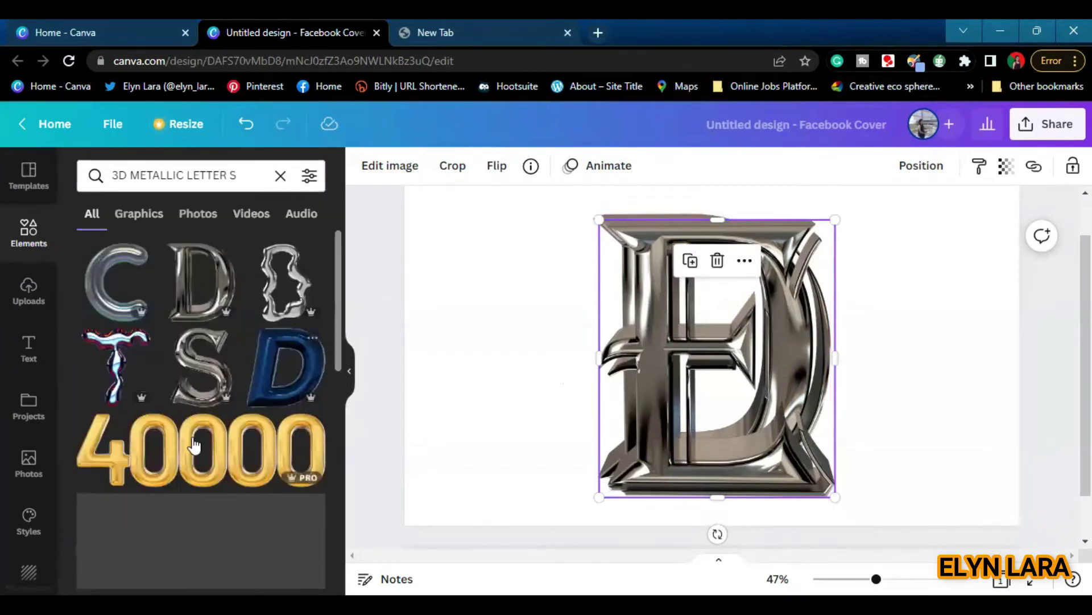
left_click(205, 374)
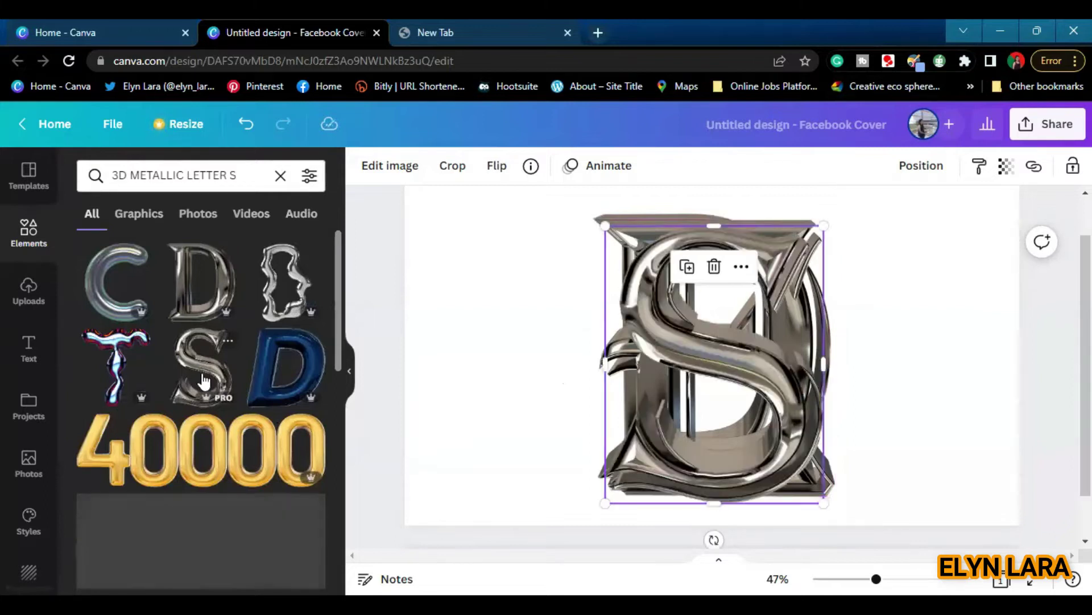
Step: Search for the 3D metallic letters I, G and N in turn and add each matching chrome letter
left_click(237, 176)
key("BackSpace")
type("I")
key("Return")
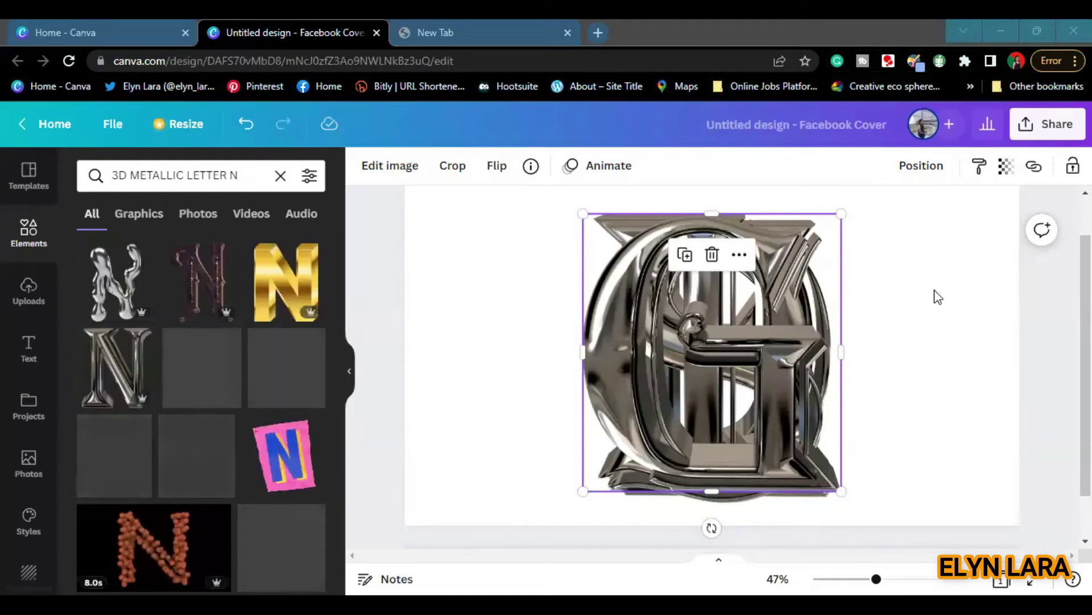
left_click(117, 367)
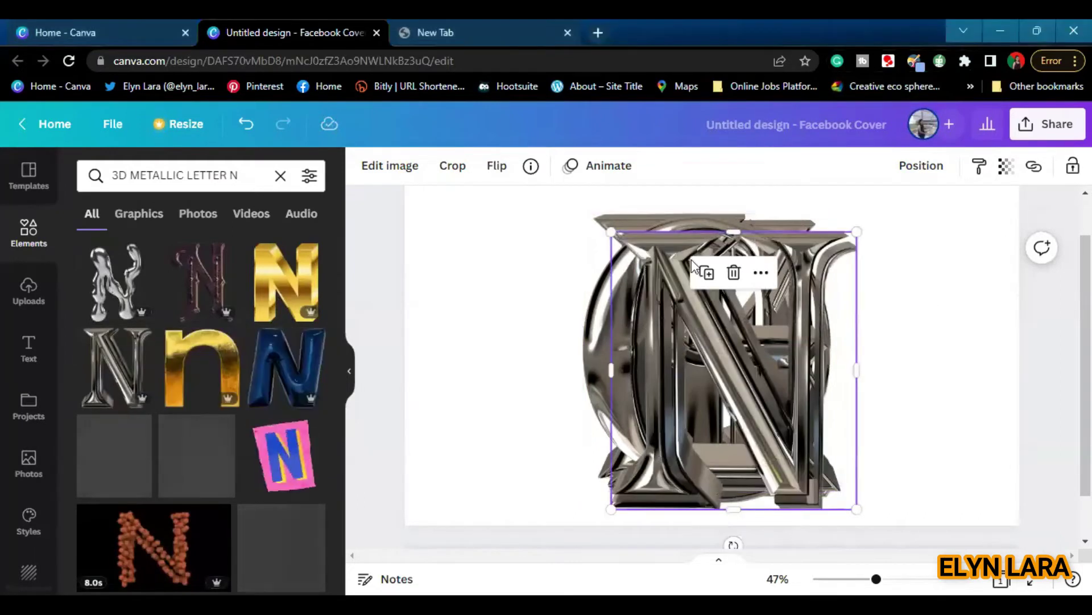
Step: Select all six overlapping chrome letters on the page and group them
left_click(917, 321)
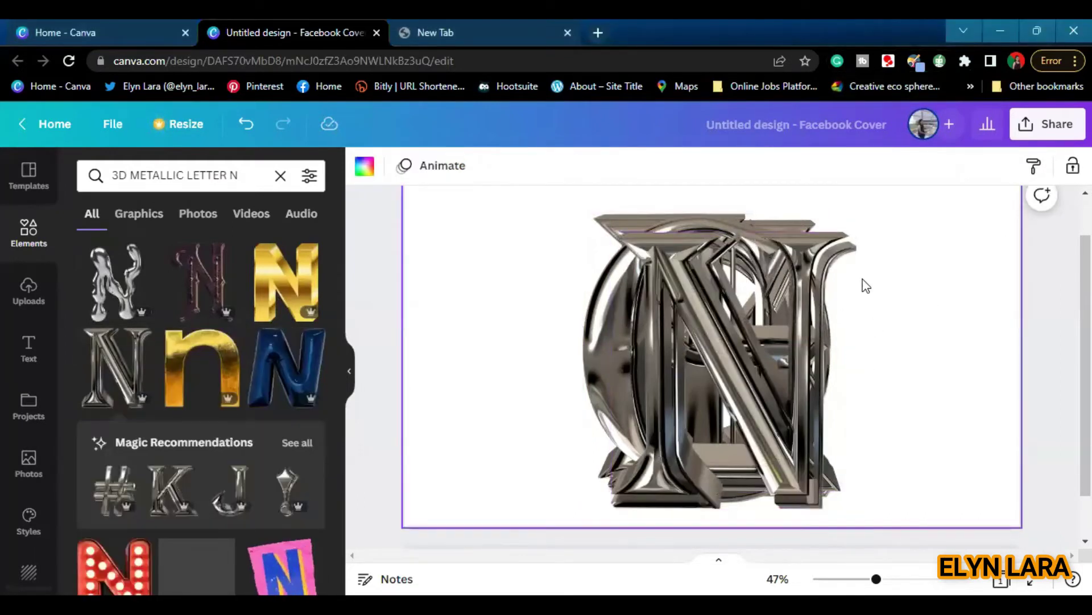
left_click_drag(886, 445, 750, 496)
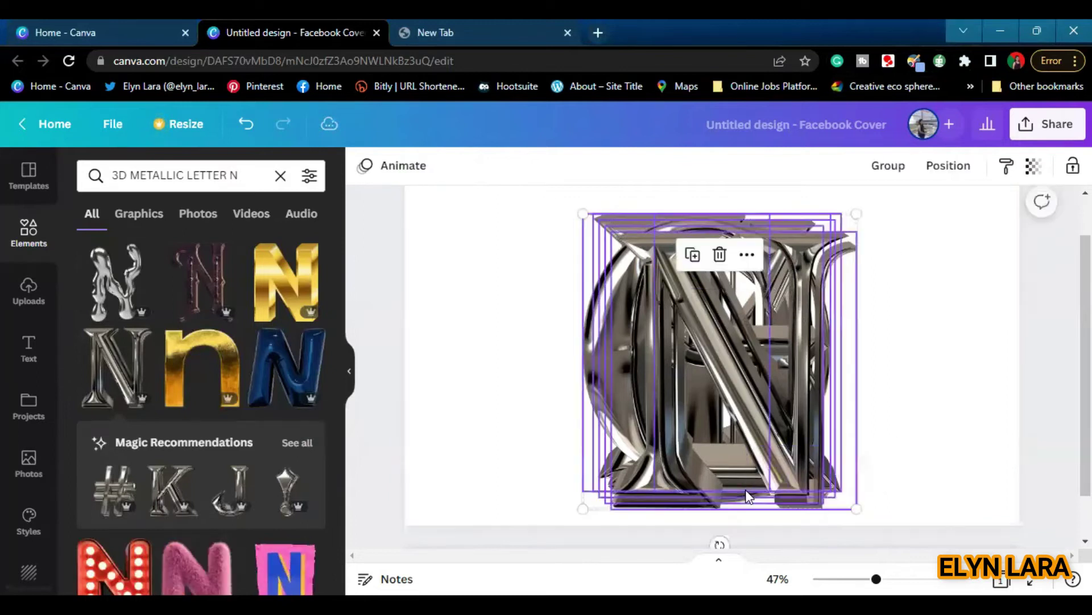
left_click(890, 166)
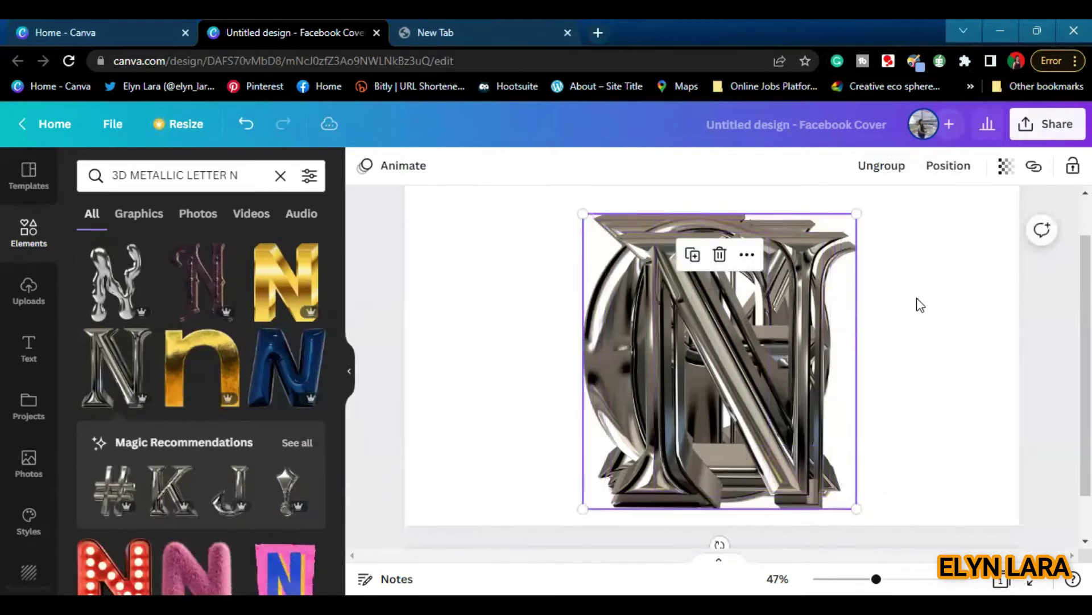
Step: Shrink the letter group to a little over a third of its size and move it to the page's left side
left_click(918, 304)
double_click(817, 288)
left_click_drag(848, 213, 711, 370)
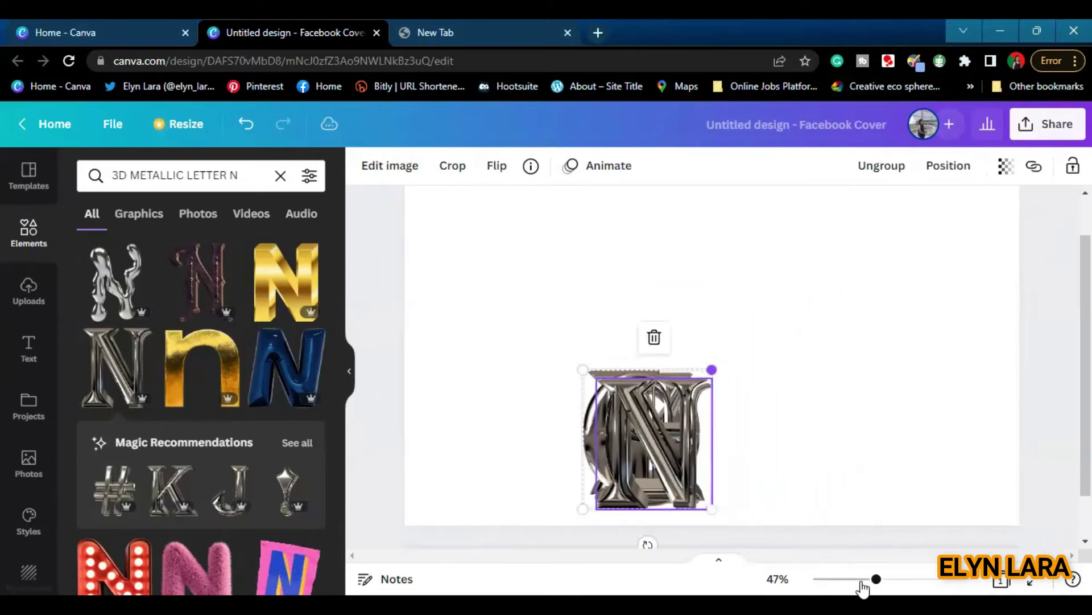
scroll(639, 468, "down", 3)
left_click_drag(640, 460, 517, 343)
left_click(706, 379)
left_click(873, 579)
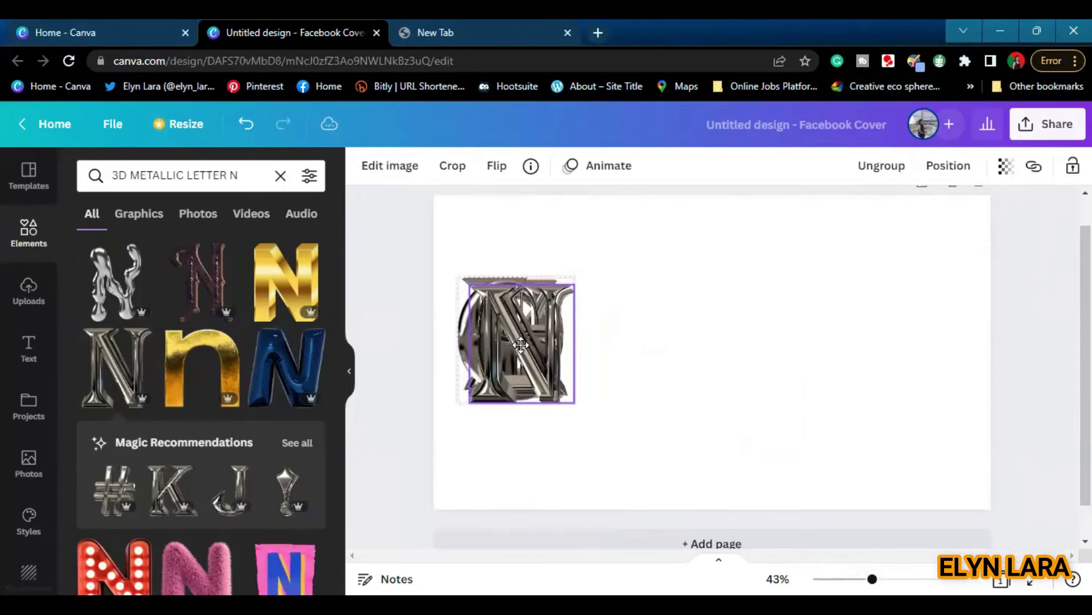
left_click_drag(574, 277, 550, 294)
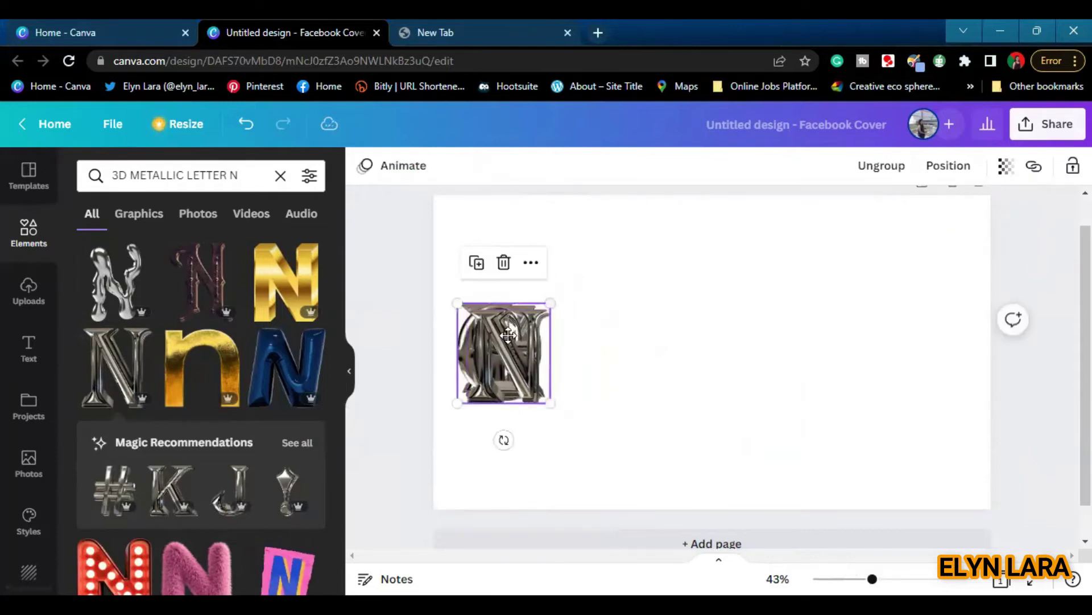
left_click(883, 224)
Step: Ungroup the chrome letters and spread them out side by side in a row reading DESIGN
left_click(493, 335)
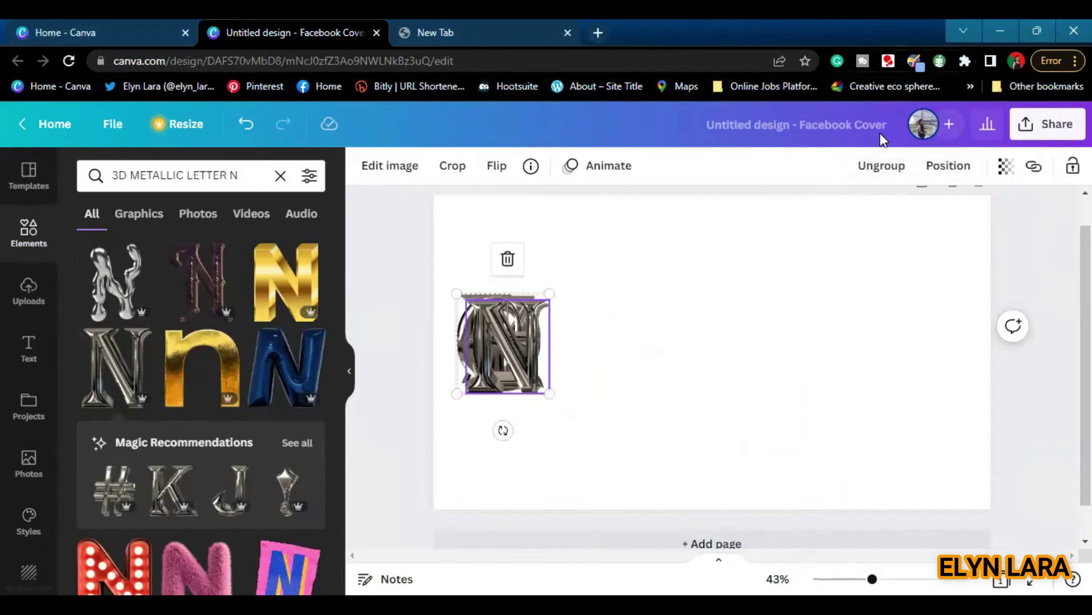
left_click(885, 171)
left_click(566, 417)
left_click_drag(541, 347, 962, 342)
left_click_drag(618, 351, 814, 347)
left_click_drag(537, 378, 696, 359)
left_click_drag(536, 358, 587, 355)
Step: Shift the letters of DESIGN slightly to the left one by one to even out their spacing
left_click_drag(491, 365, 473, 359)
left_click_drag(582, 366, 571, 364)
left_click_drag(665, 367, 651, 367)
left_click_drag(742, 365, 727, 365)
left_click_drag(810, 369, 796, 368)
left_click_drag(897, 364, 883, 364)
Step: Group the DESIGN letters, shrink the group slightly and center it on the page
left_click_drag(958, 360, 445, 390)
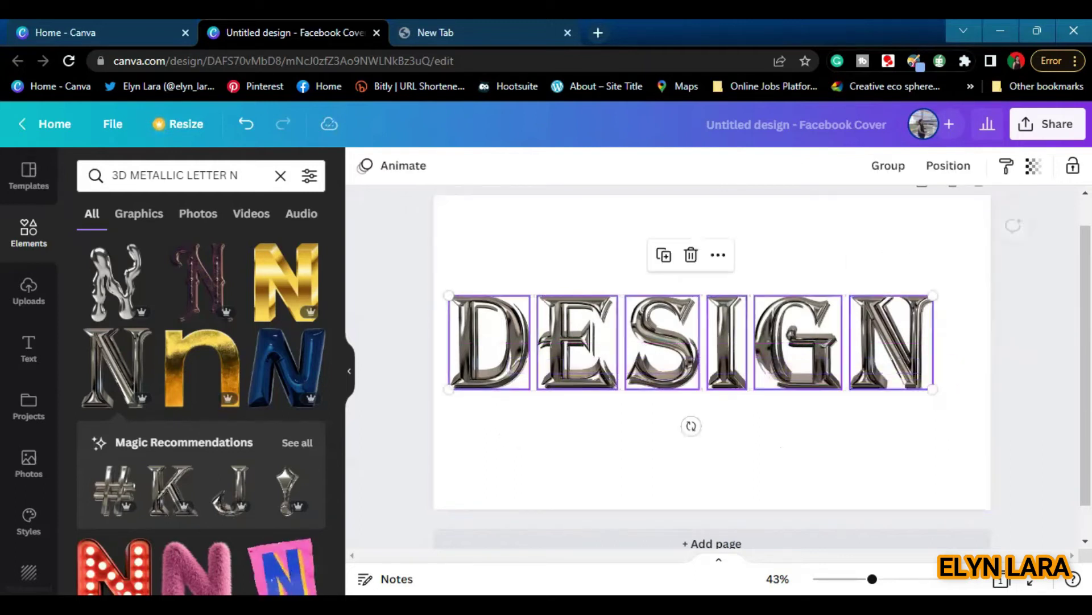
key("ctrl+g")
left_click_drag(933, 295, 920, 296)
left_click(815, 349)
left_click_drag(814, 349, 841, 351)
left_click(837, 441)
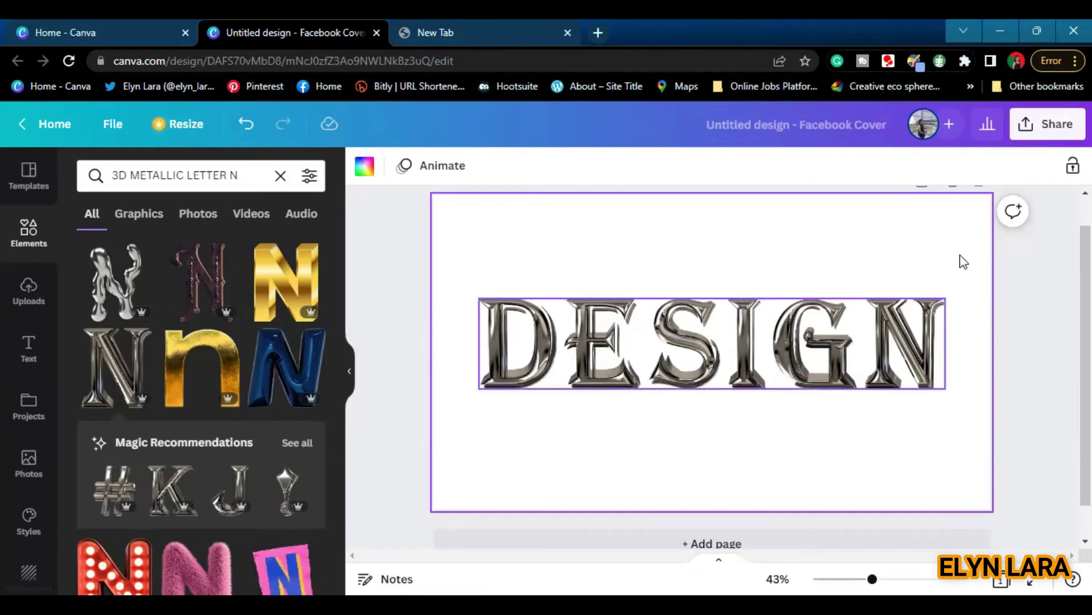
Step: Add a second page and place the white tubular 3D N on its left side at about half size
scroll(236, 510, "down", 5)
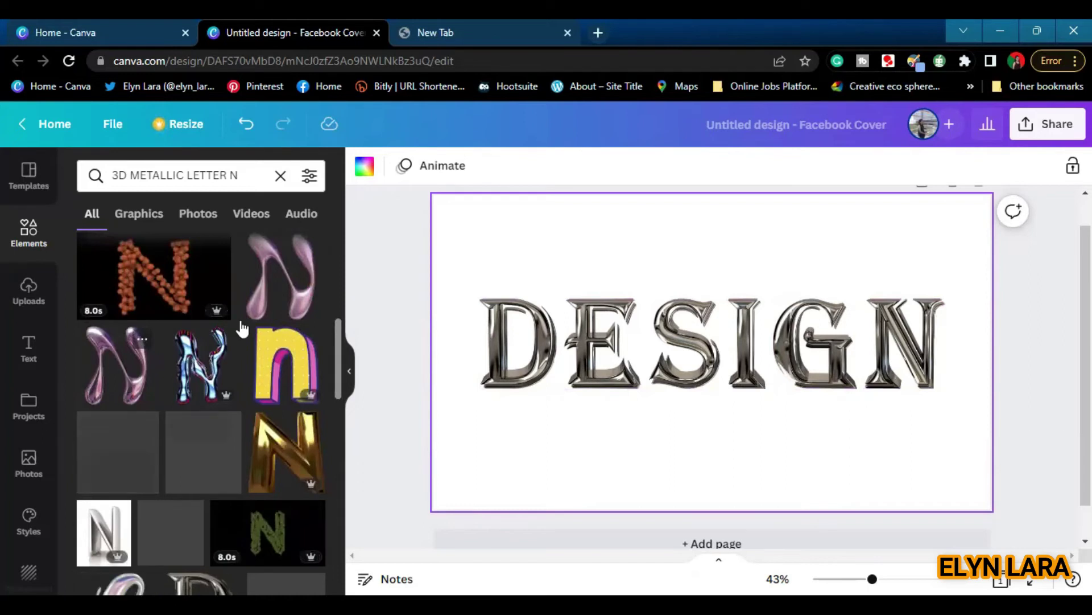
scroll(245, 546, "down", 3)
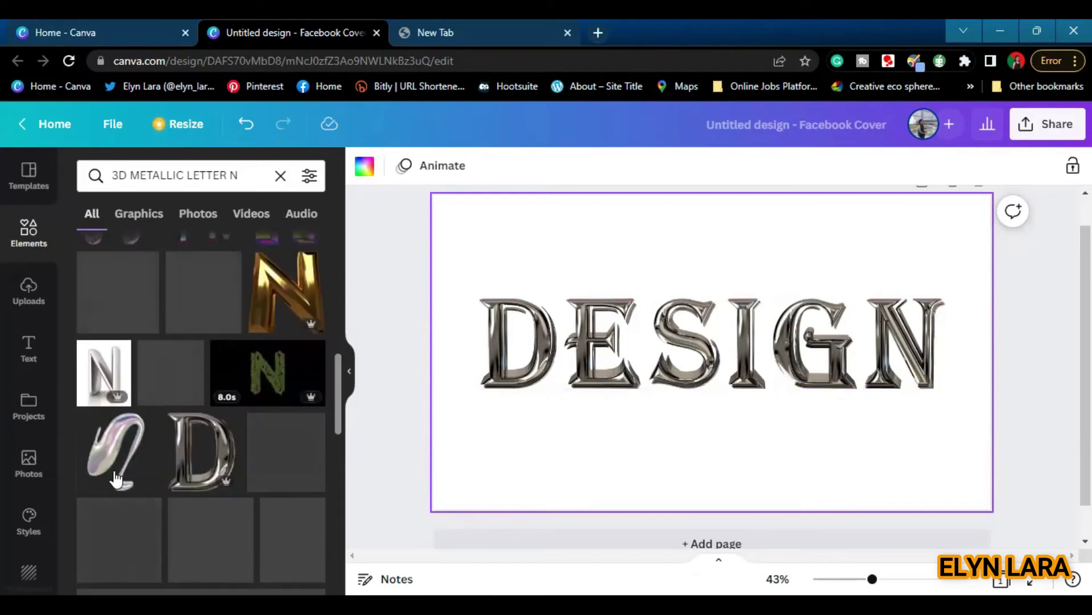
scroll(239, 538, "down", 2)
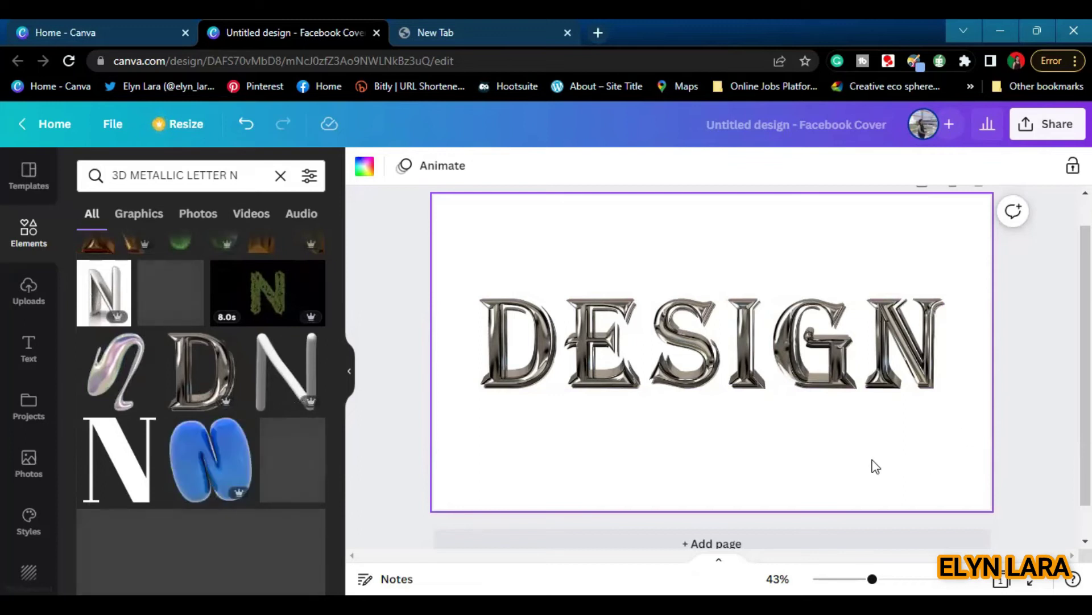
left_click(768, 545)
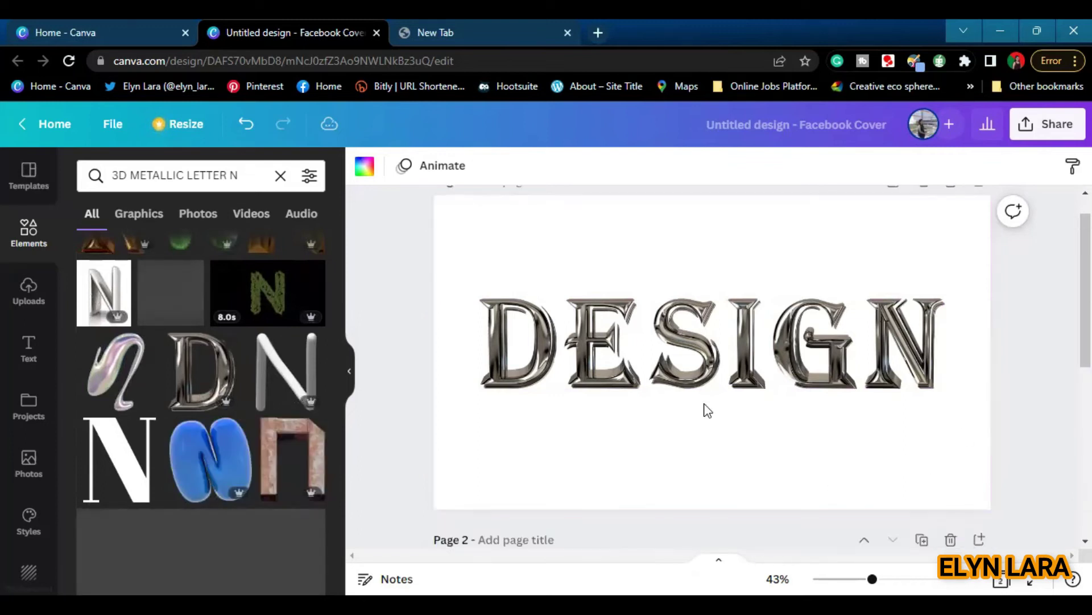
left_click(279, 387)
left_click_drag(808, 227, 703, 354)
left_click_drag(559, 321, 510, 342)
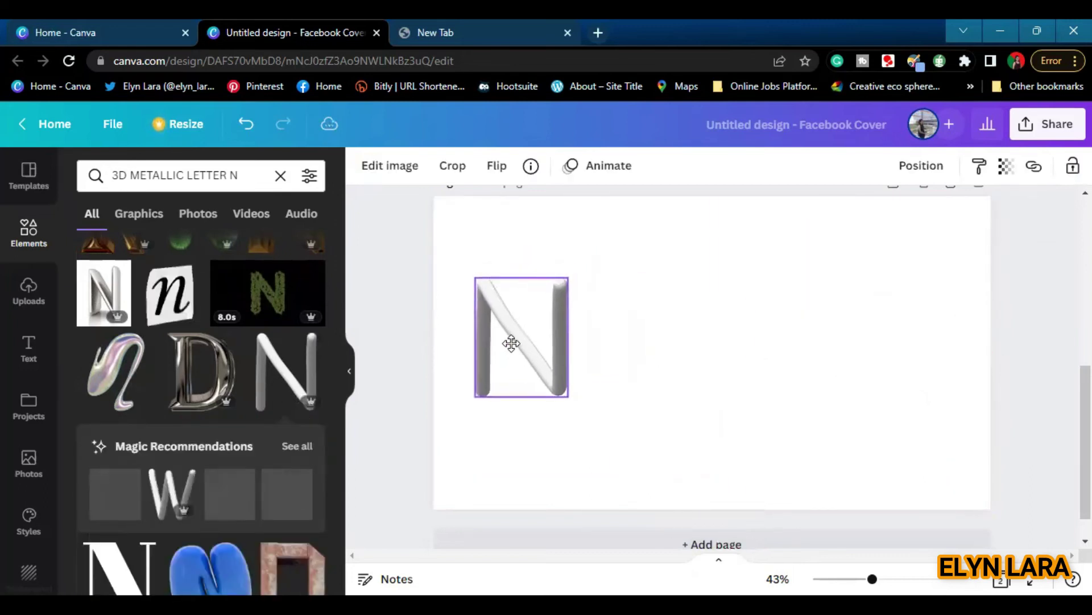
scroll(233, 490, "down", 4)
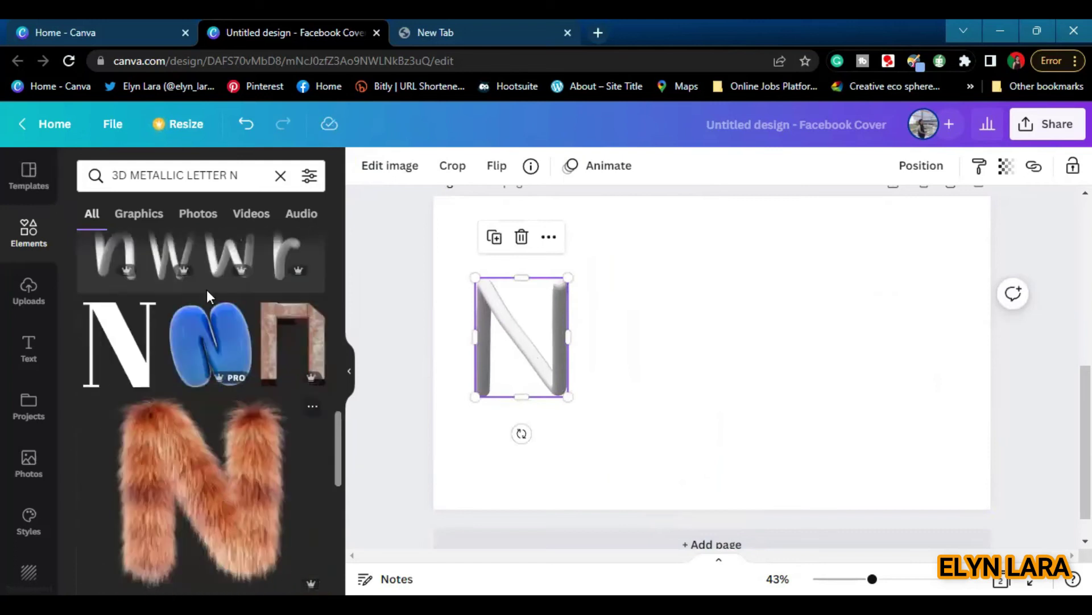
scroll(172, 436, "up", 1)
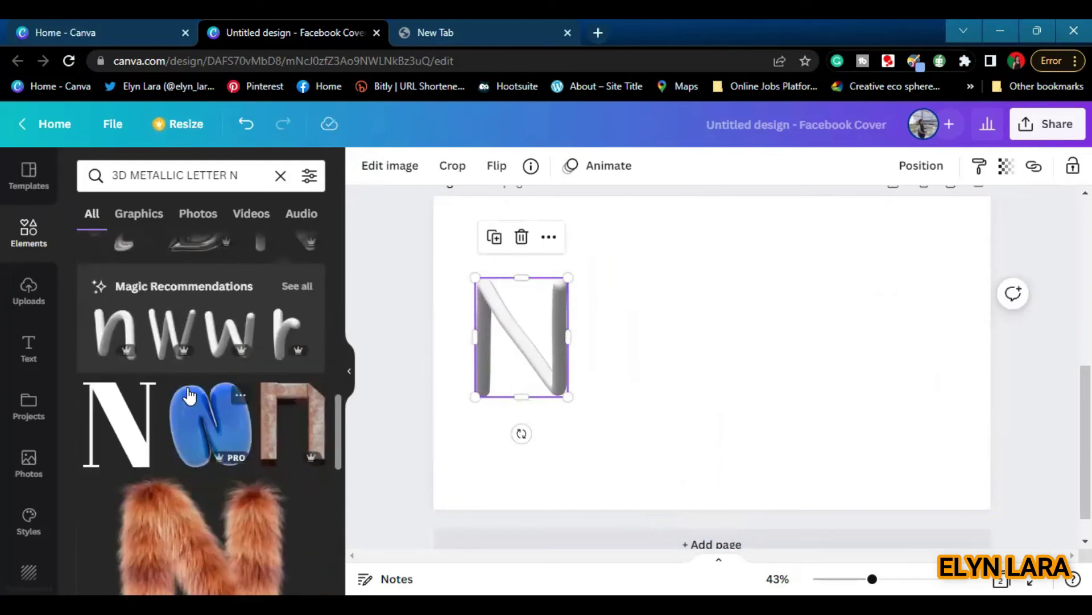
scroll(189, 395, "up", 2)
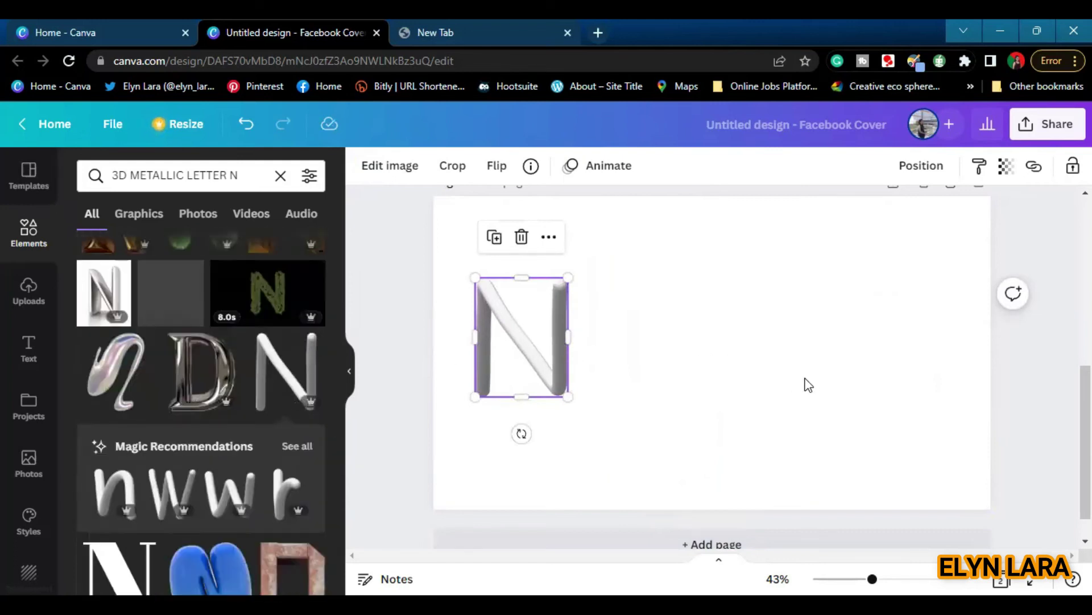
Step: Try taupe and dark grey from the E graphic's photo colors as page 1's background, and settle on its near-black swatch
scroll(809, 385, "up", 5)
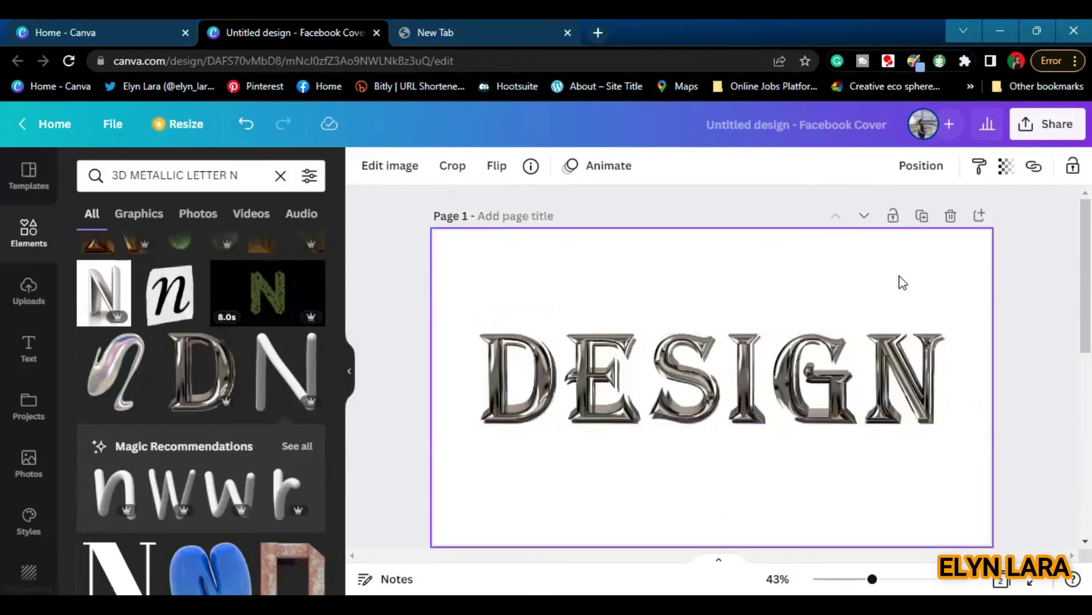
left_click(903, 283)
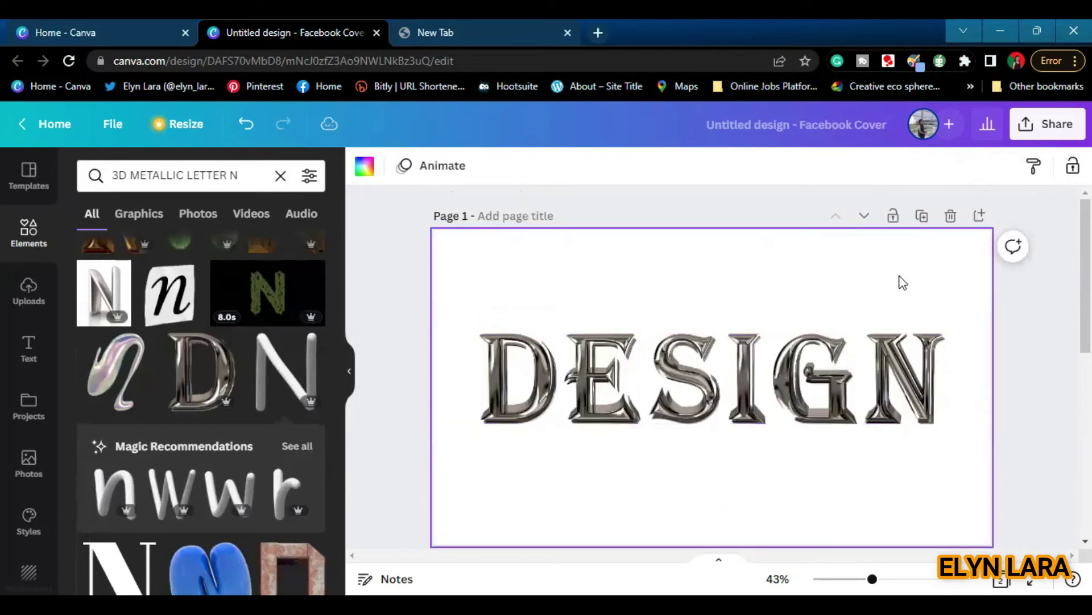
left_click(359, 177)
left_click(180, 450)
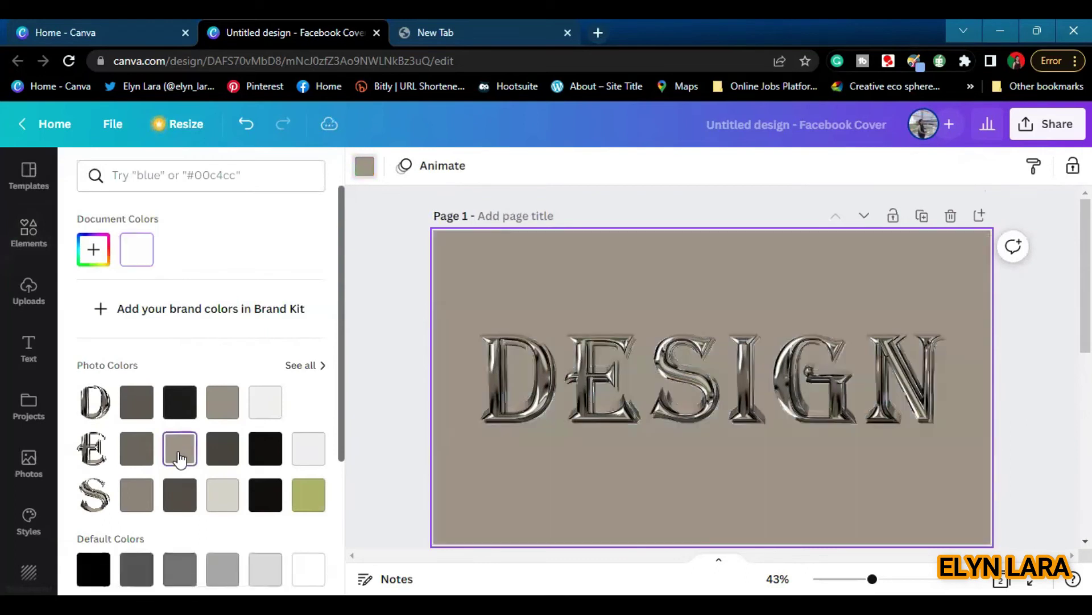
left_click(231, 455)
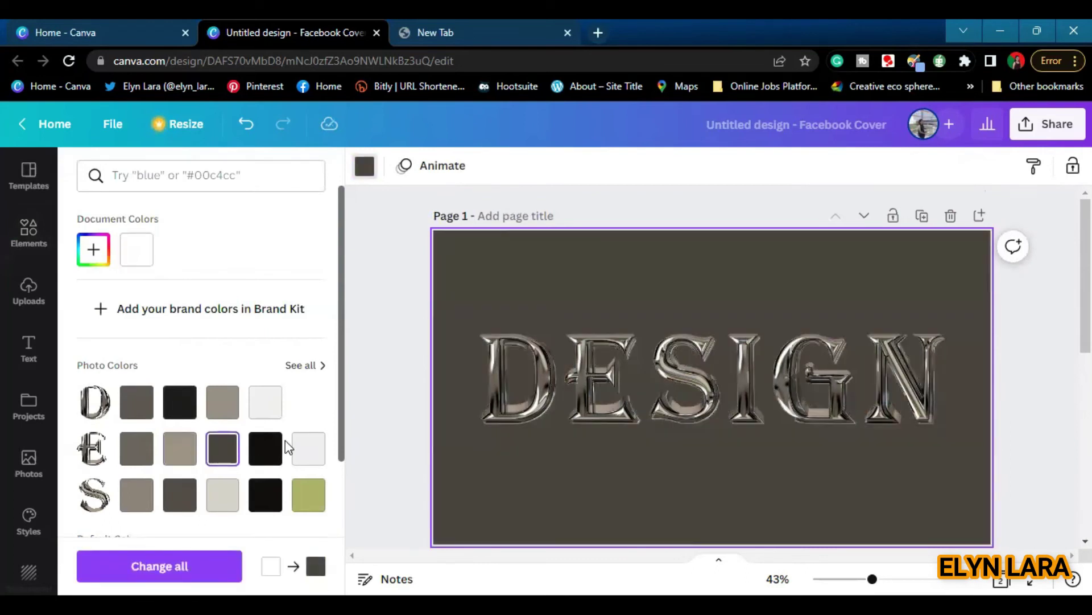
left_click(274, 451)
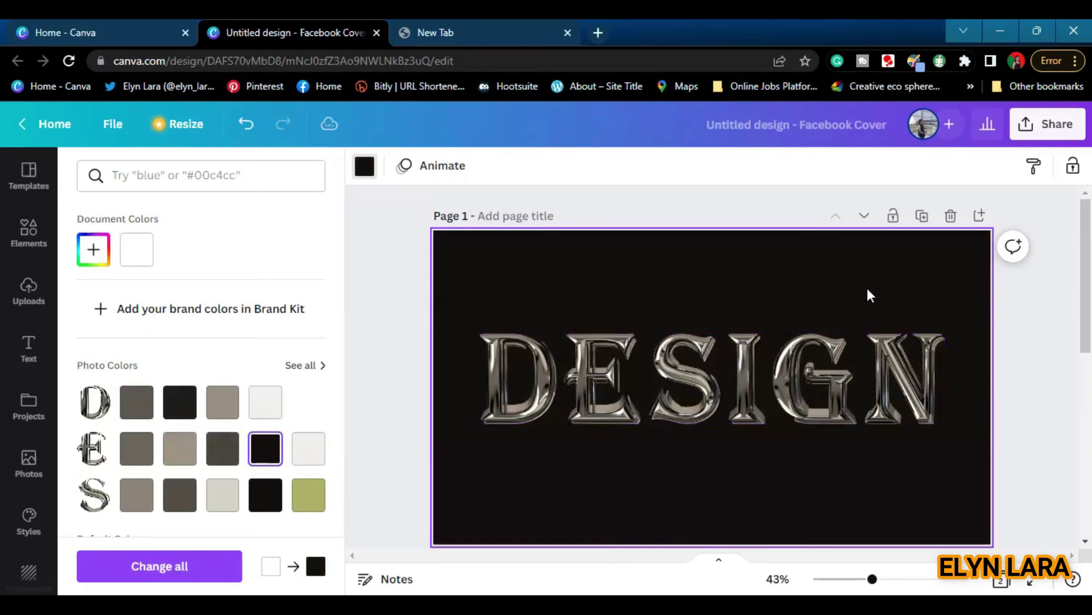
Step: Download only page 1 of the design as a PNG at size 1
left_click(1058, 128)
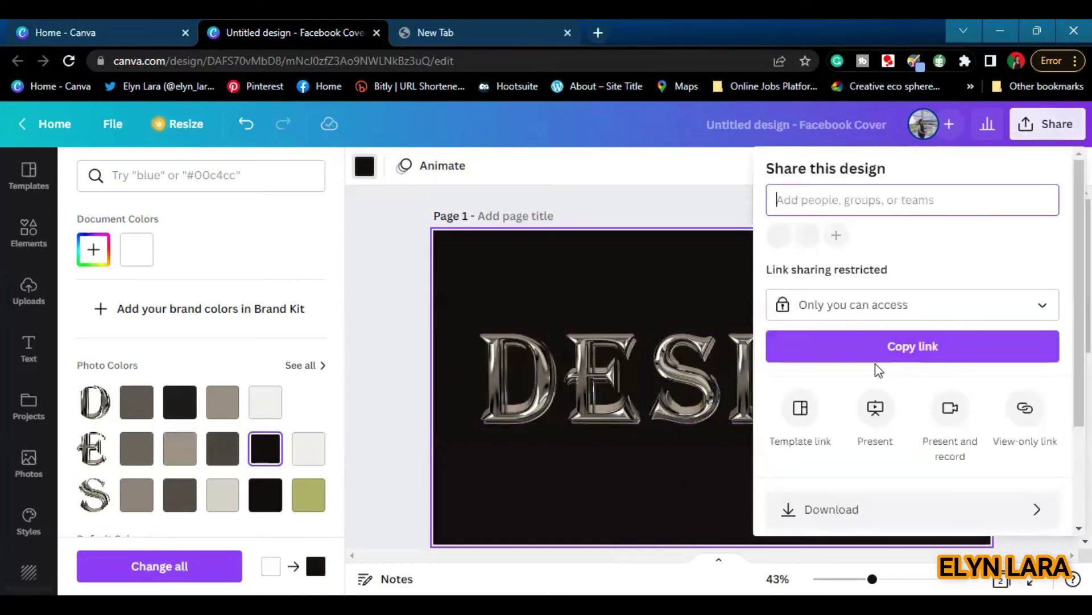
left_click(835, 509)
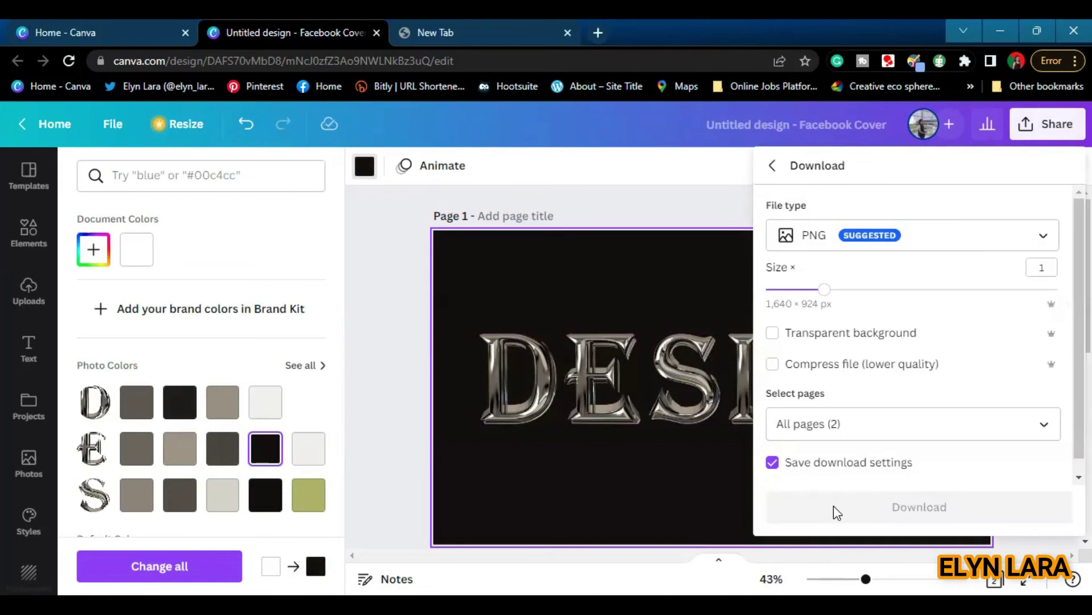
left_click(1042, 432)
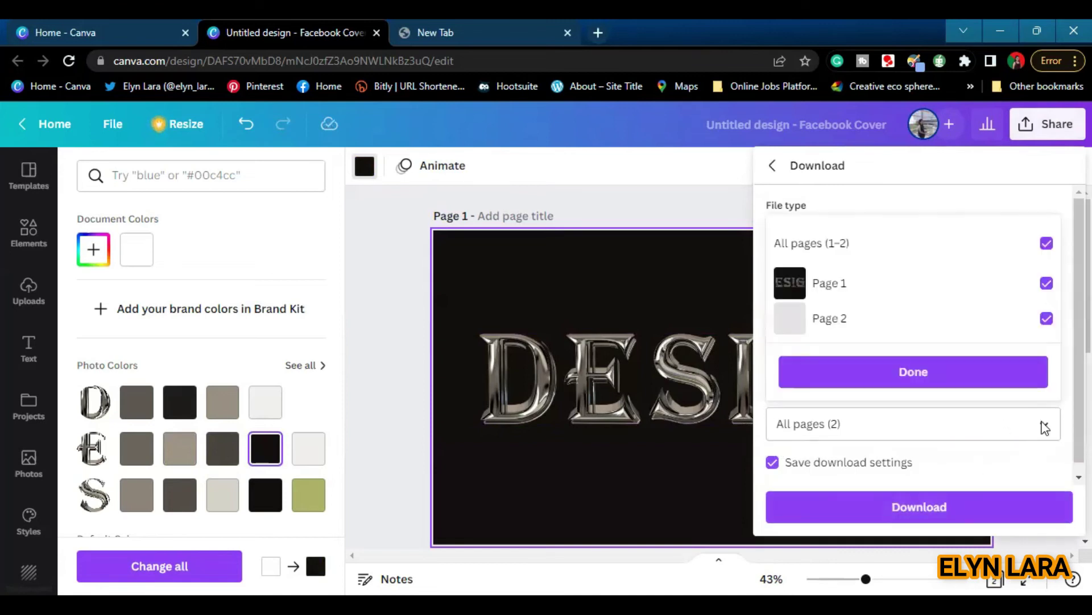
left_click(1047, 243)
left_click(1046, 285)
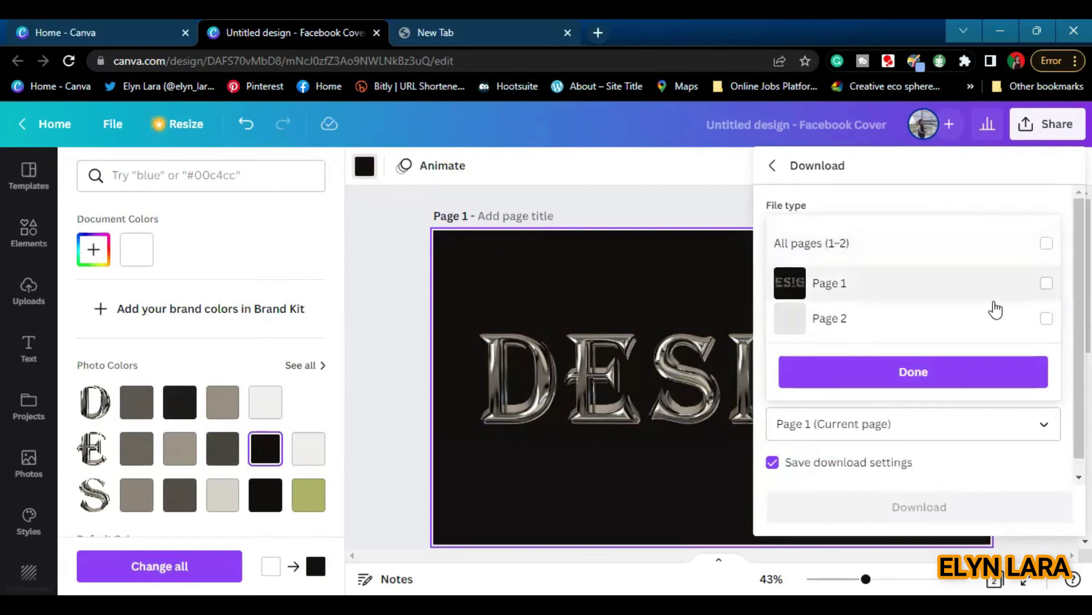
left_click(934, 377)
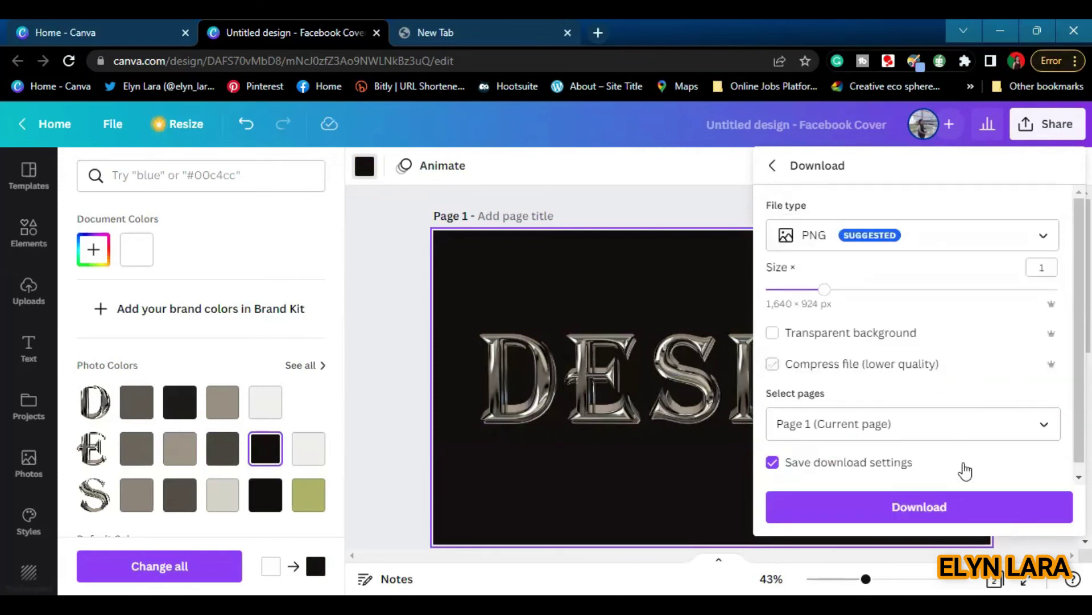
left_click(937, 510)
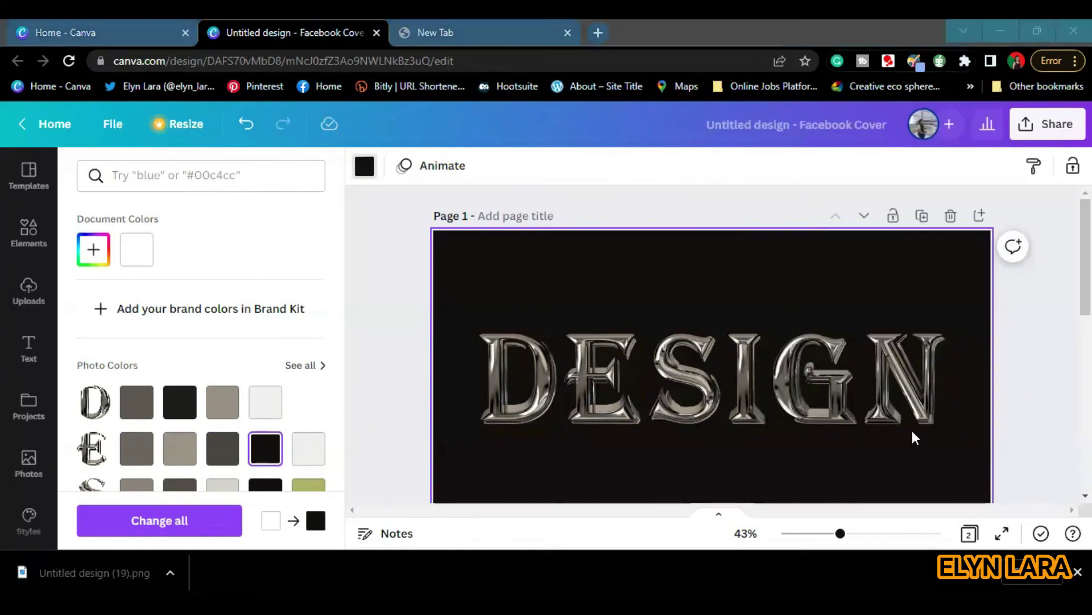
Step: Examine the finished DESIGN lettering on page 1 enlarged and in full-screen presentation
left_click(855, 533)
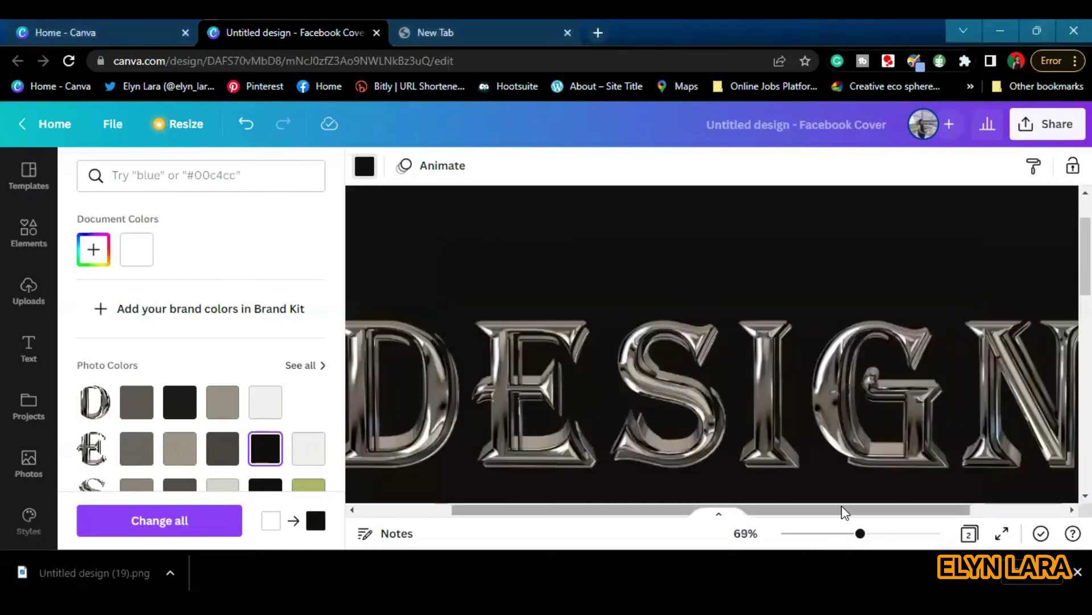
scroll(845, 509, "right", 3)
mouse_move(848, 513)
left_mouse_down()
mouse_move(780, 516)
mouse_move(886, 515)
mouse_move(852, 516)
left_mouse_up()
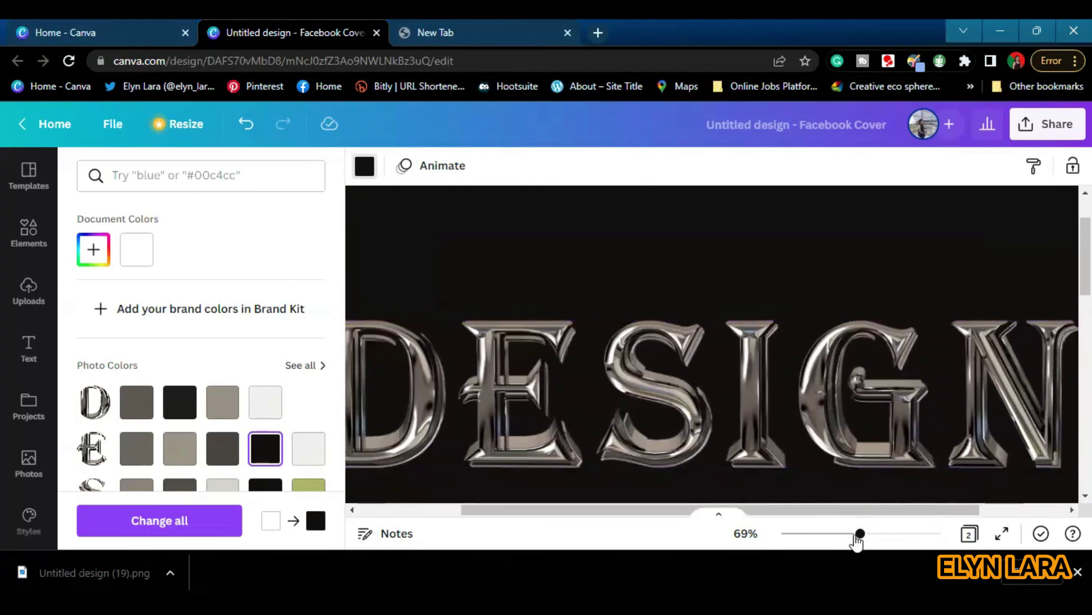
left_click(852, 533)
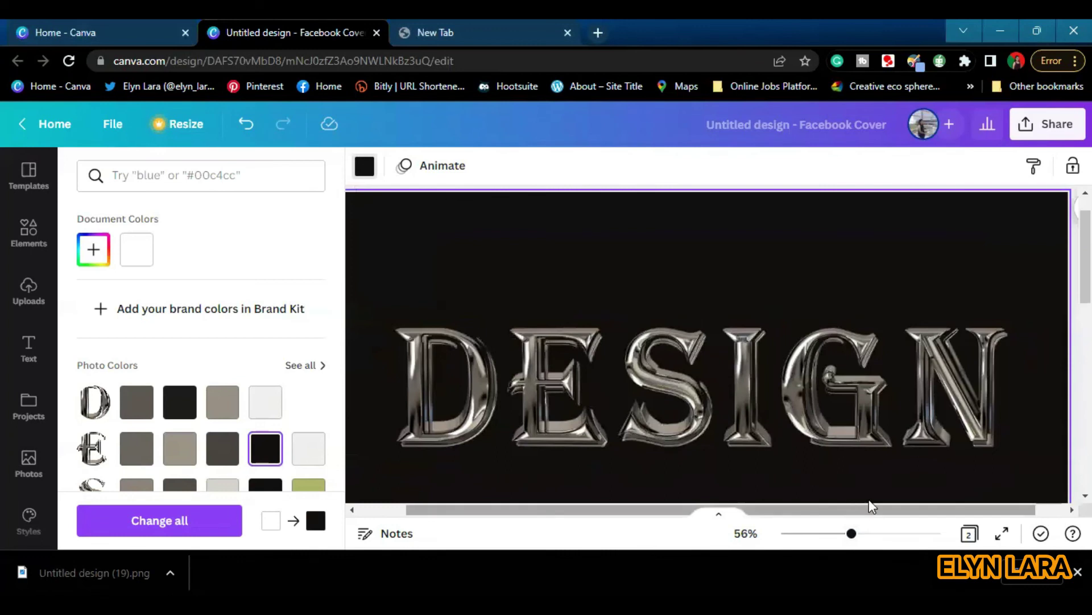
scroll(708, 344, "down", 1)
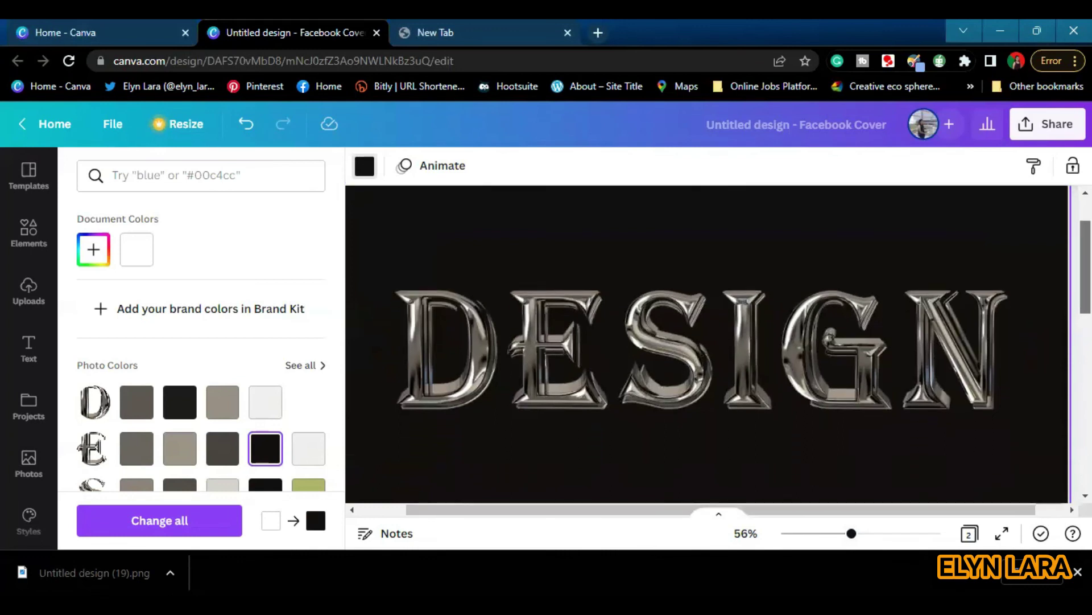
left_click(1002, 533)
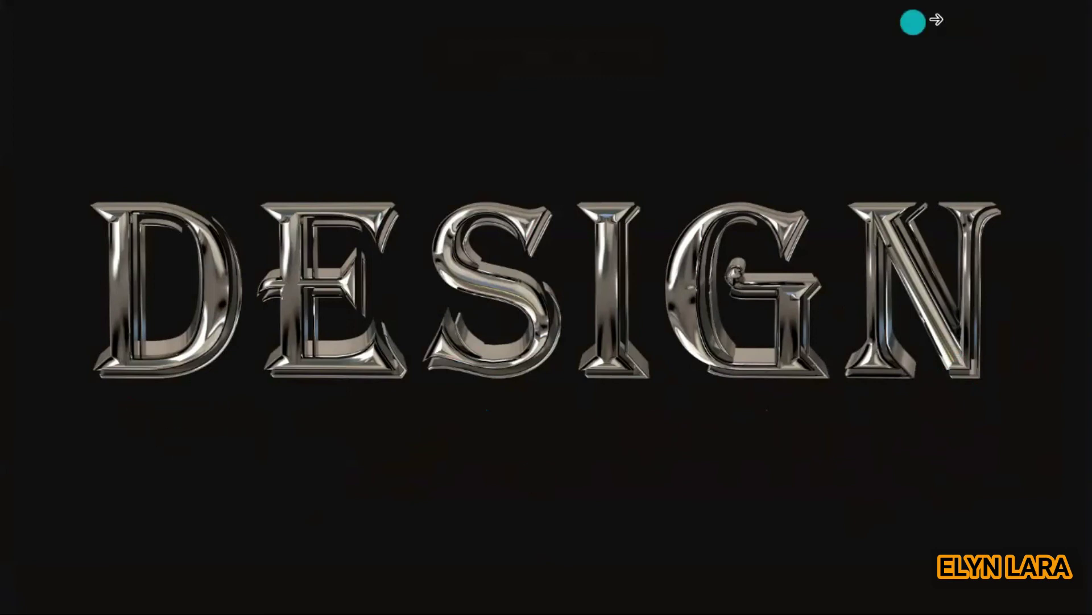
key("Right")
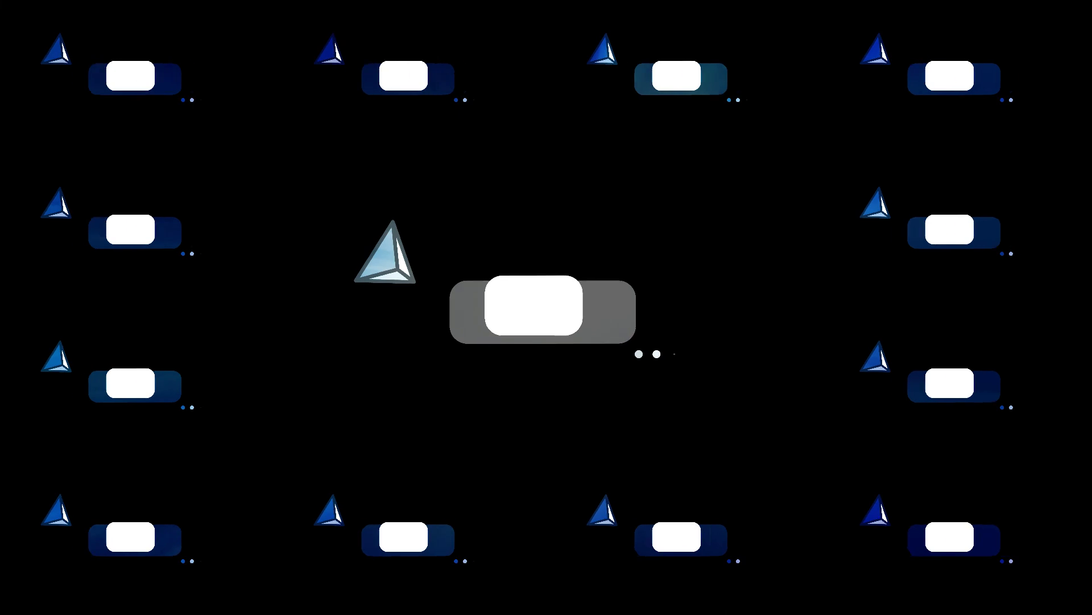